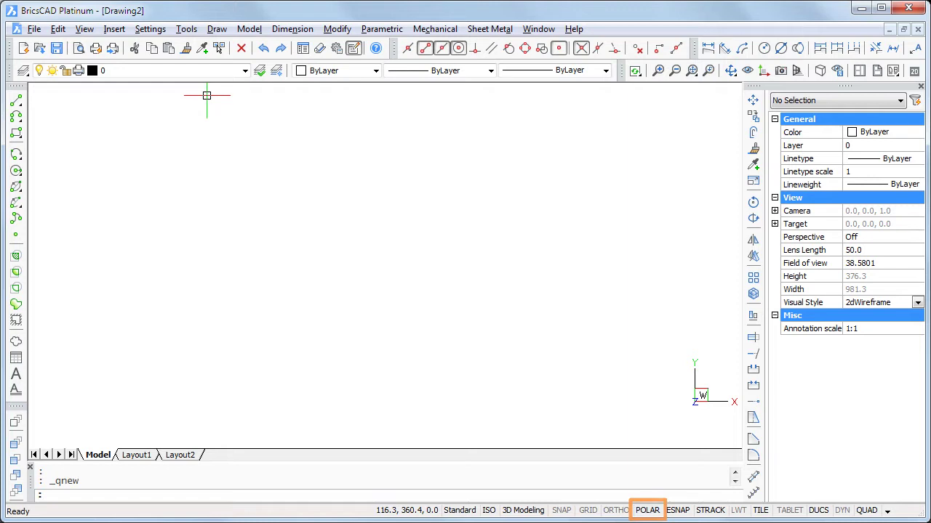
Open the polar tracking settings.
right_click(647, 511)
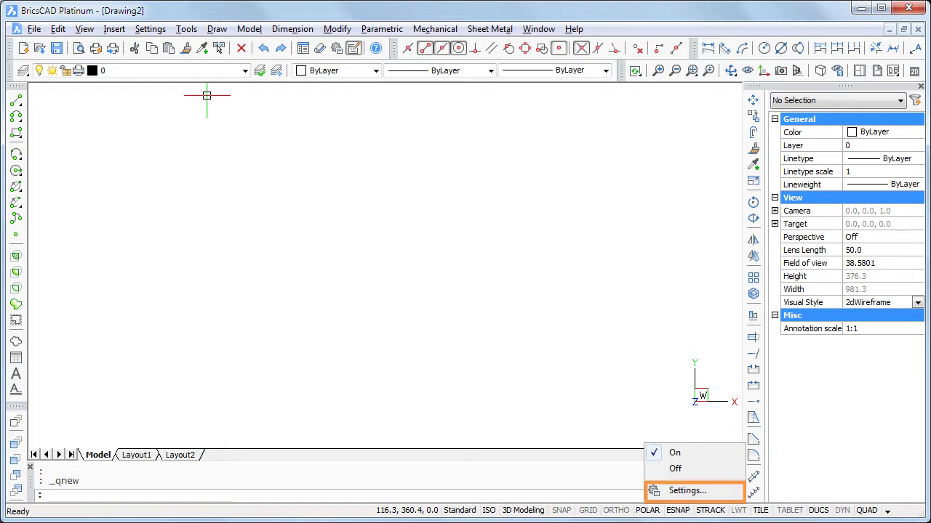
click(687, 490)
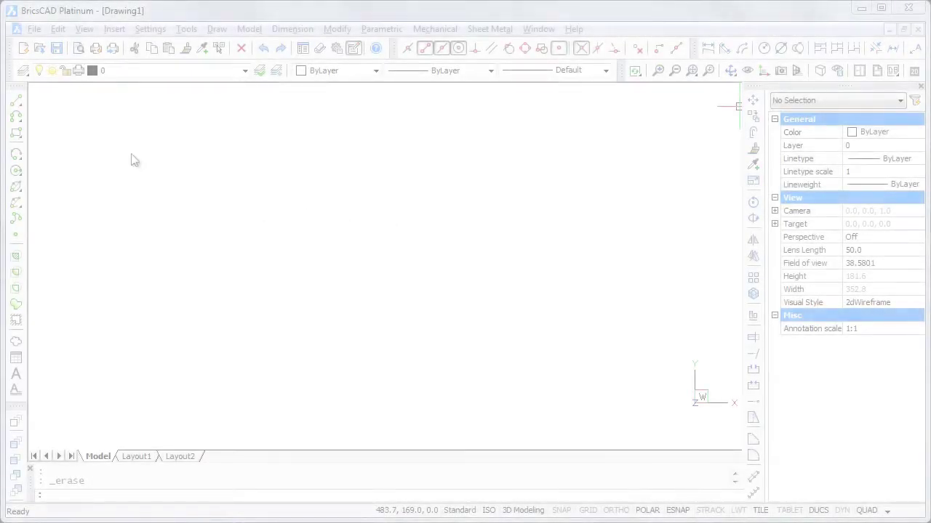
Start a polyline in the upper part of the drawing with a 150-unit segment to the right and a 50-unit segment straight down.
click(16, 116)
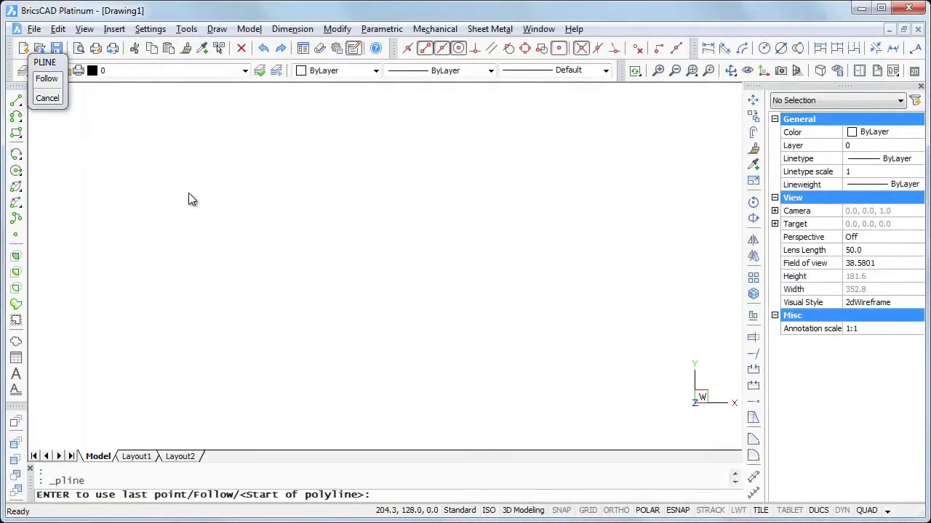
click(239, 146)
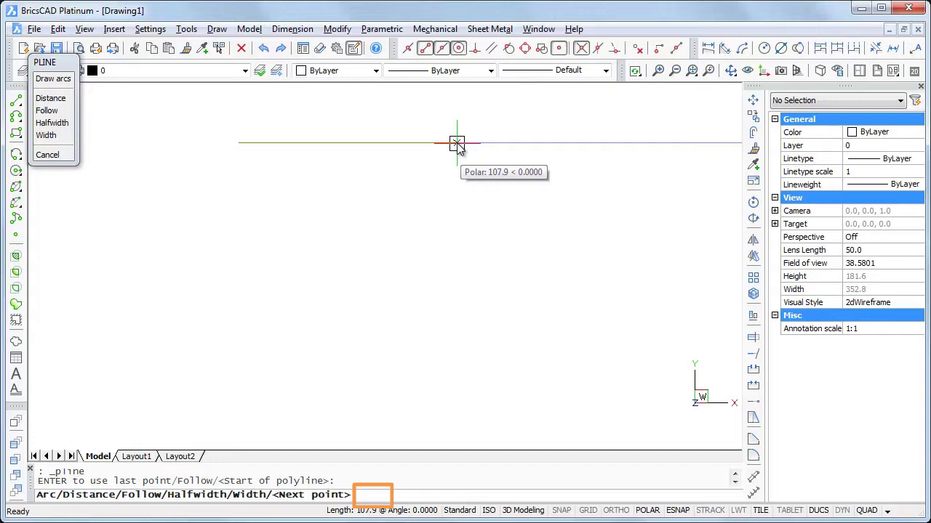
text(150)
key(Return)
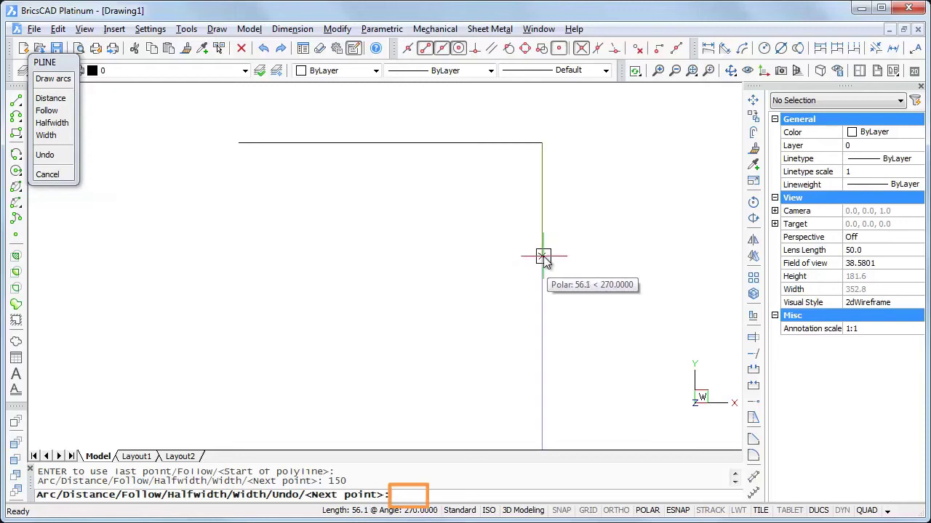
text(50)
key(Return)
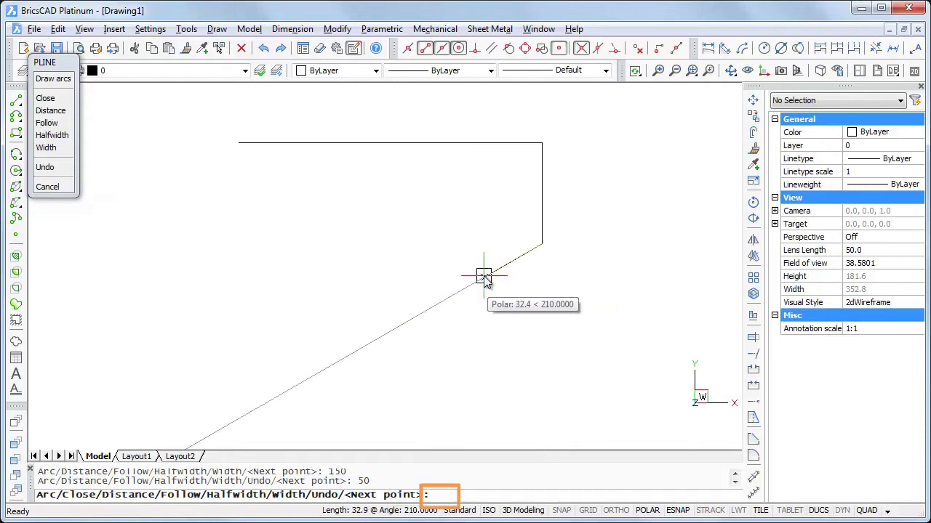
Continue the polyline 40 units at 210°, 50 units down, and left to the point directly below its start, closing the outline.
text(40)
key(Return)
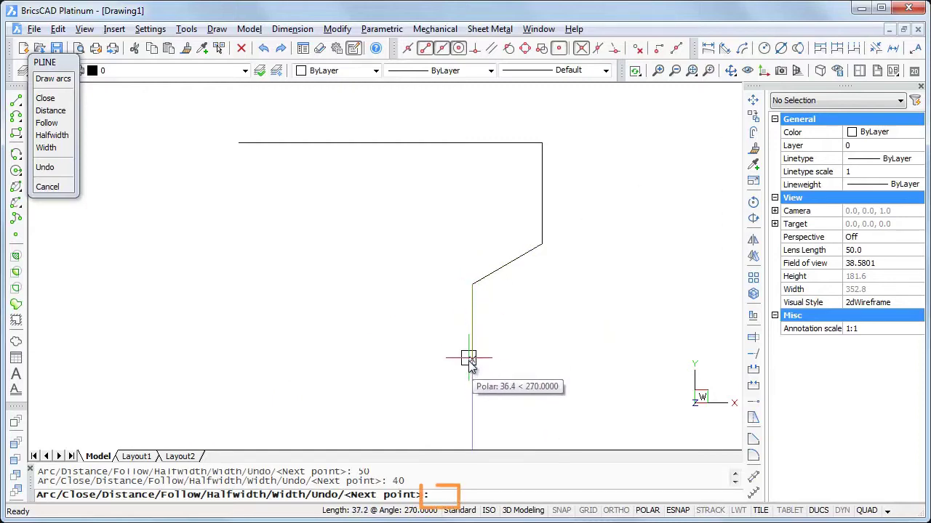
text(50)
key(Return)
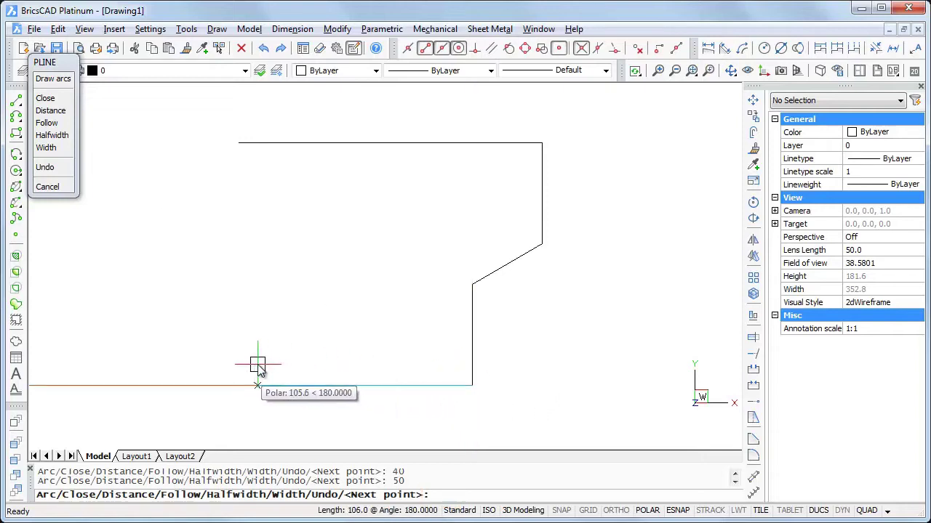
click(245, 144)
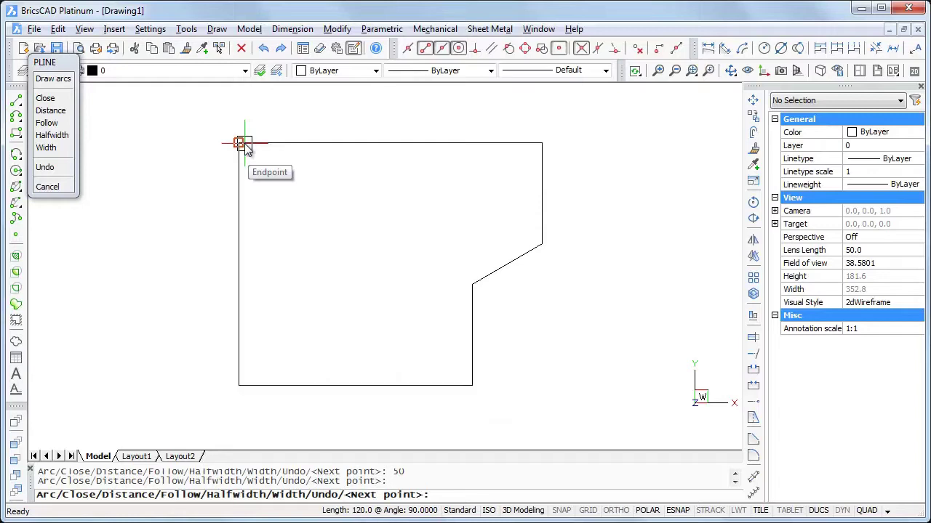
click(46, 98)
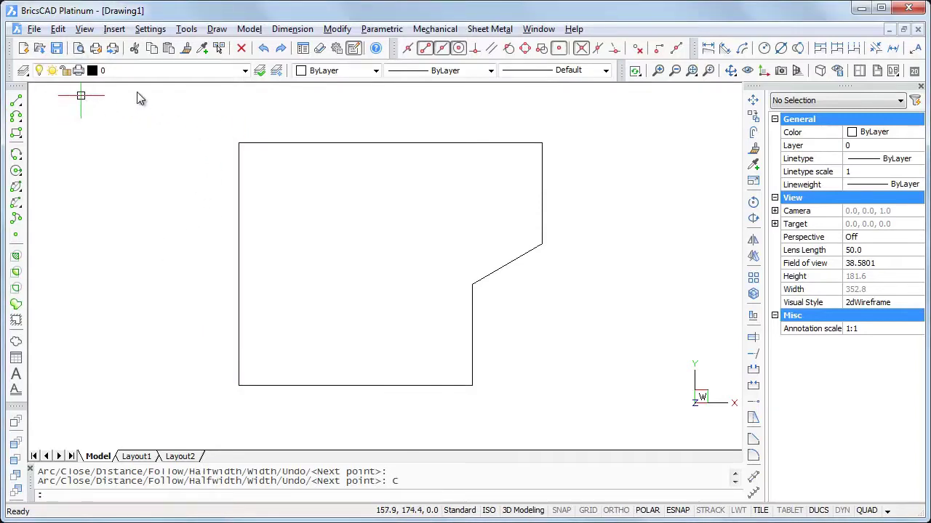
Add linear dimensions to the top, upper right vertical, bottom and left edges of the outline, placing each outside the shape.
click(362, 141)
click(343, 114)
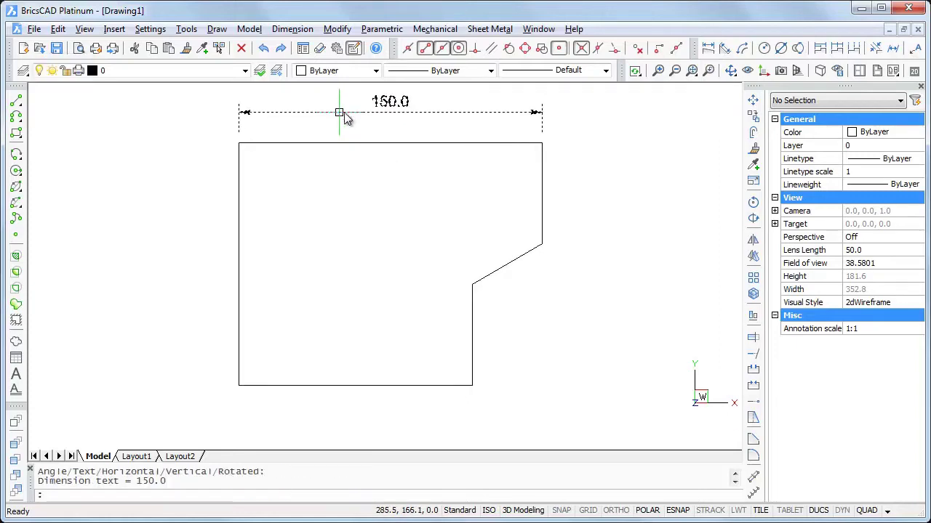
click(542, 178)
click(598, 183)
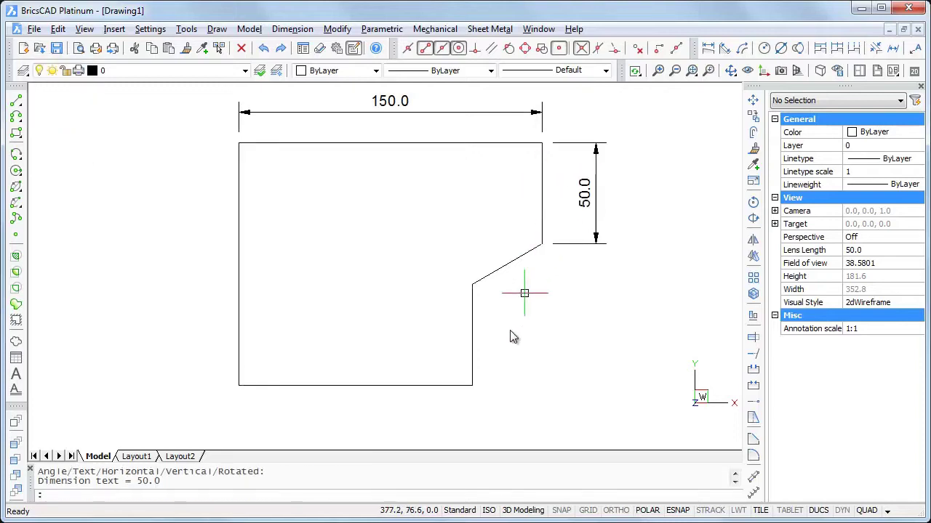
click(409, 385)
click(407, 424)
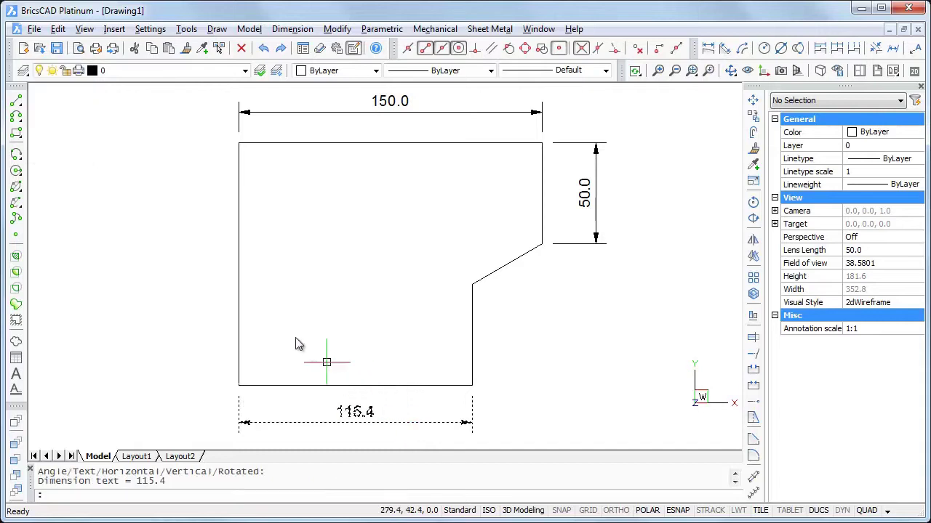
click(240, 299)
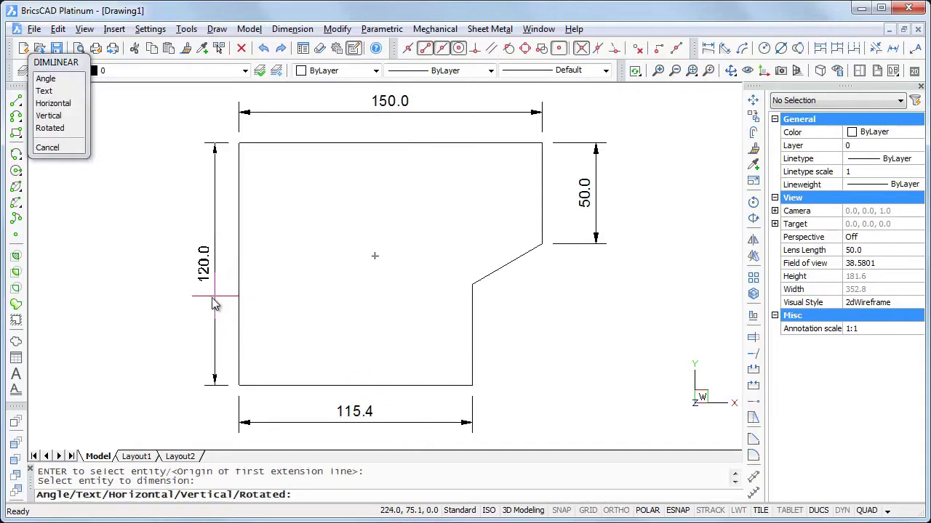
click(194, 295)
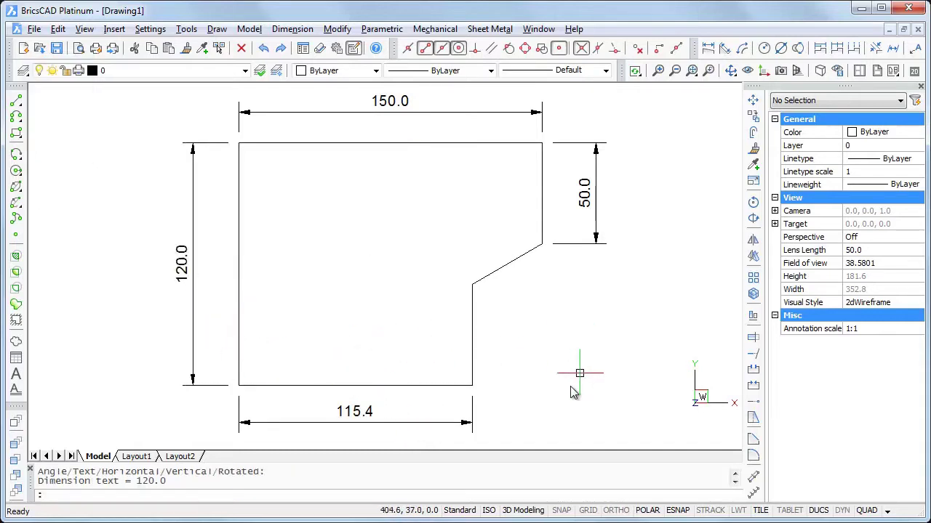
Continue the bottom horizontal dimension from its right end to the lower end of the outline's upper right vertical edge.
click(472, 409)
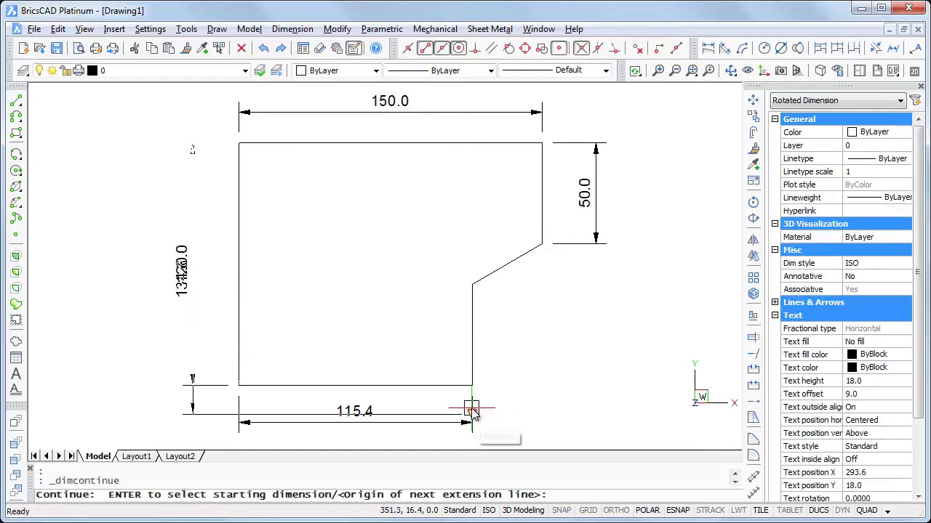
key(Return)
click(474, 408)
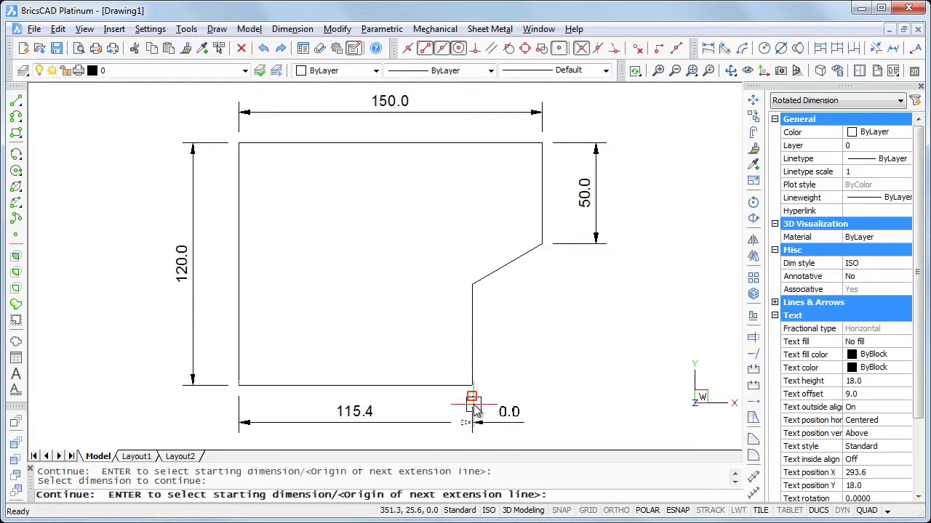
click(541, 247)
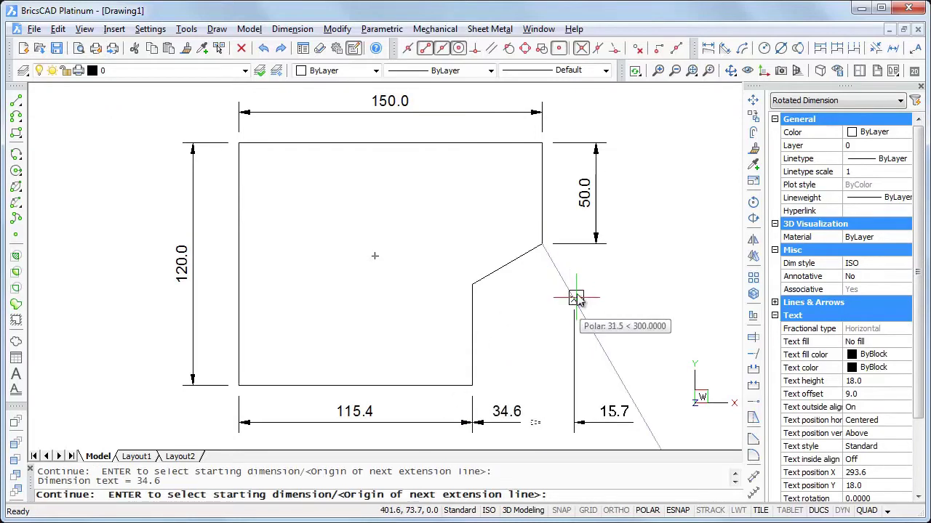
Continue the right vertical dimension down to the outline's lower-right corner and add an aligned dimension above the slanted edge.
key(Return)
click(573, 243)
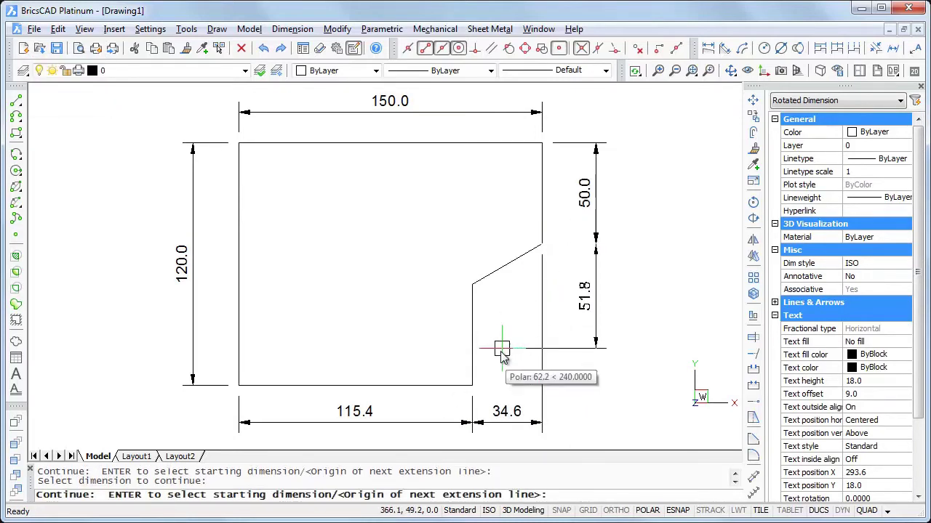
click(475, 384)
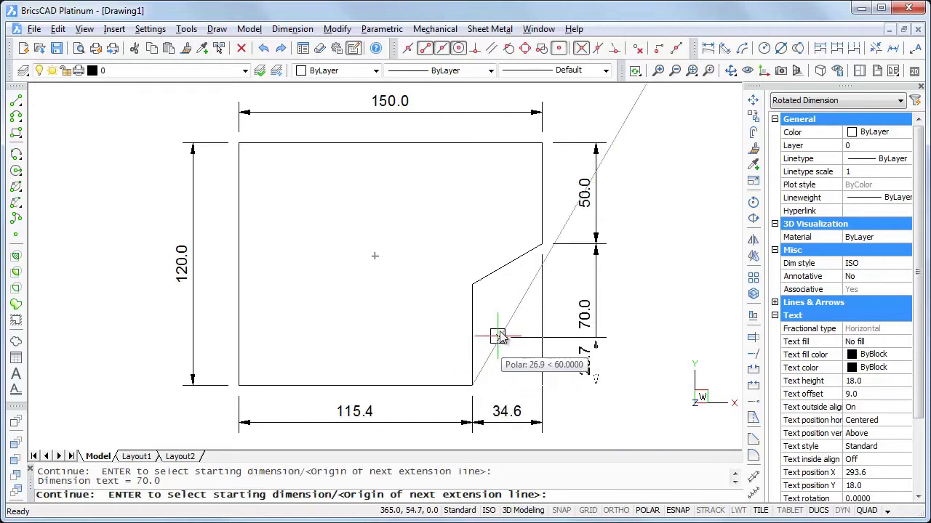
key(Return)
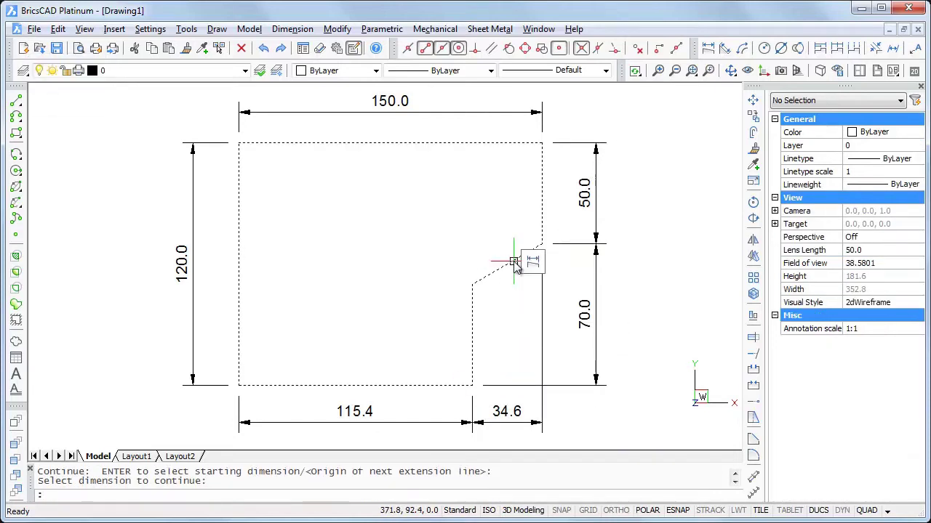
click(535, 264)
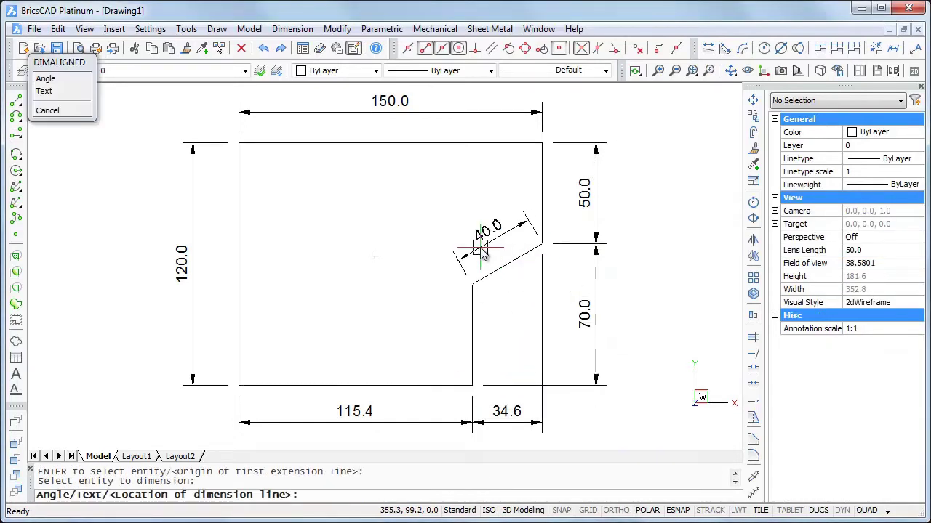
click(482, 251)
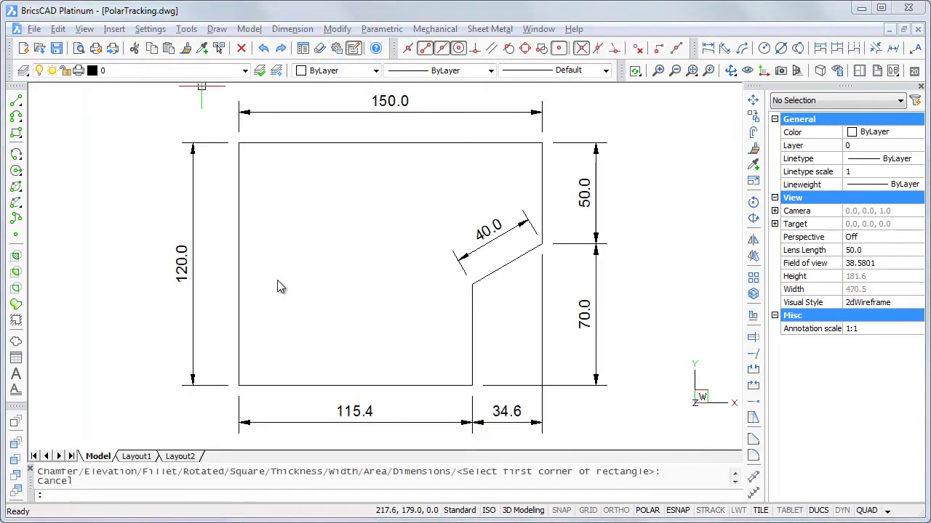
Draw a 20 by 20 rectangle up and left from a corner tracked 40 units left of the outline's lower-left corner with a temporary tracking point.
click(16, 133)
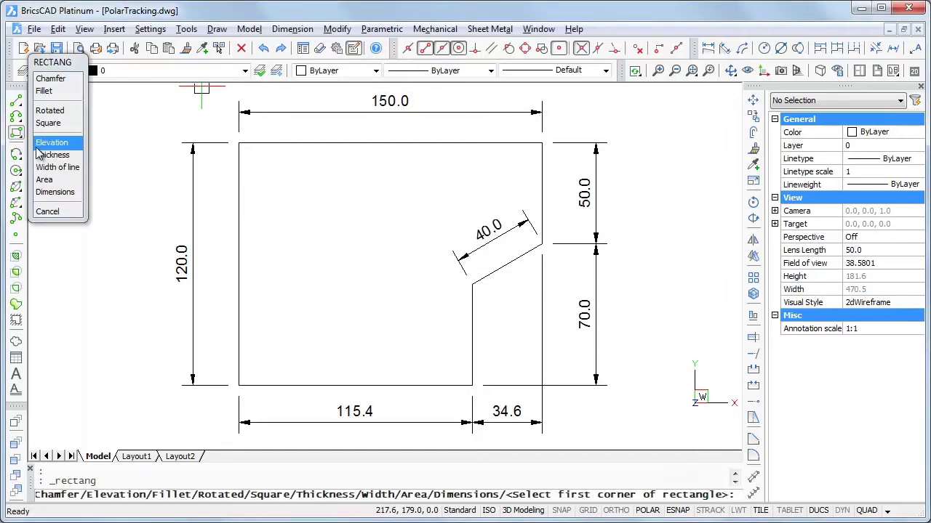
click(56, 193)
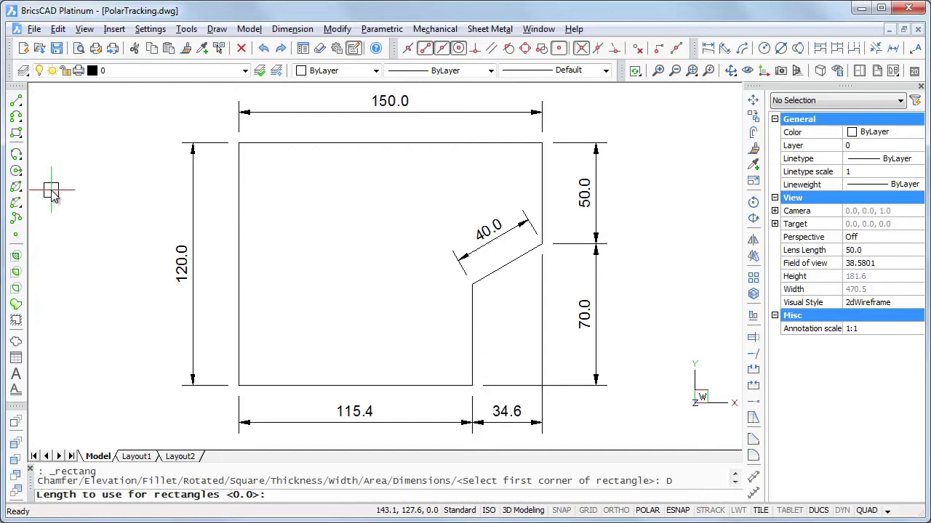
key(Return)
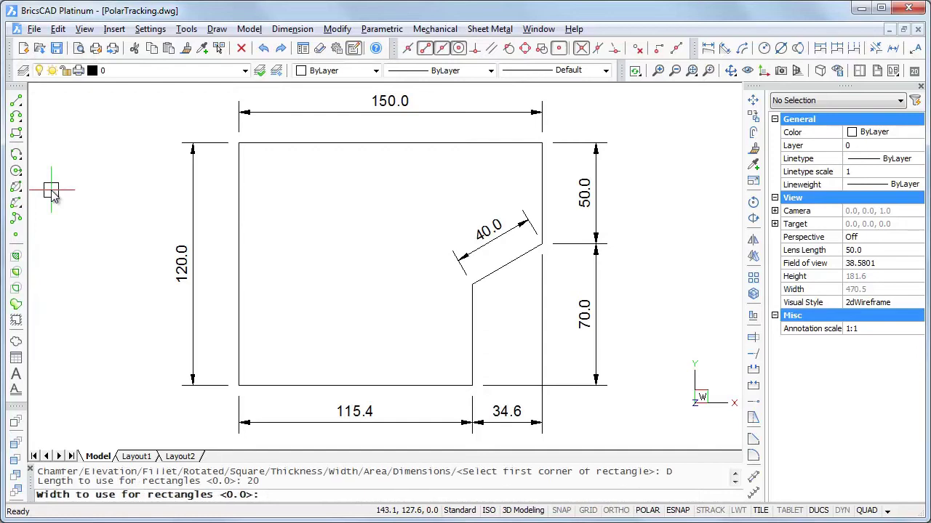
key(Return)
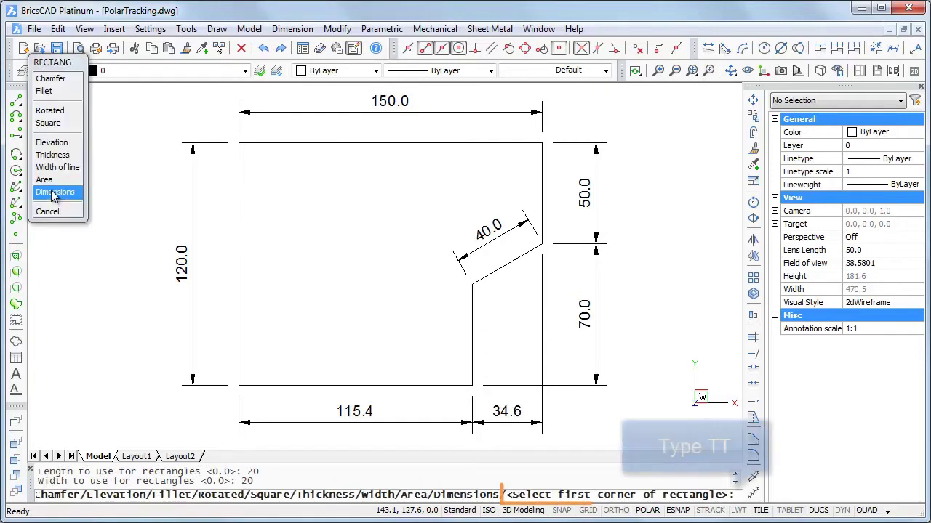
text(tt)
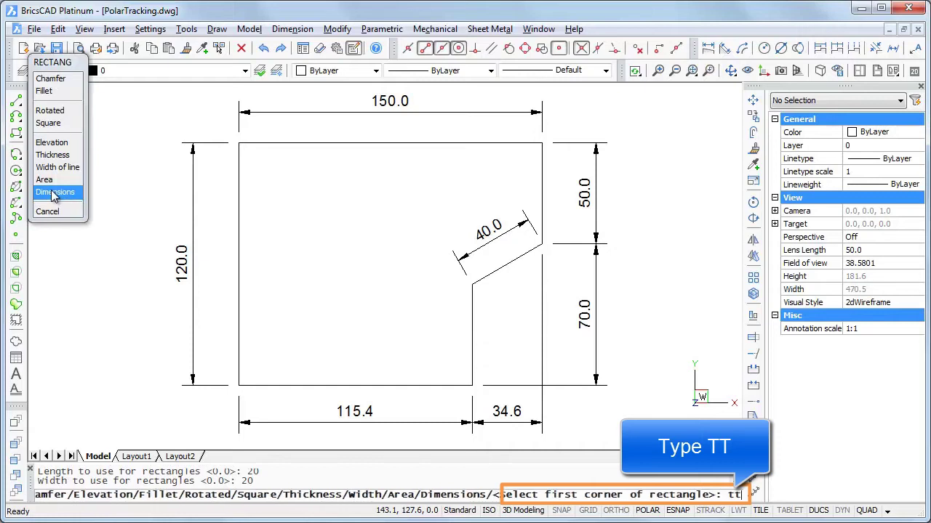
key(Return)
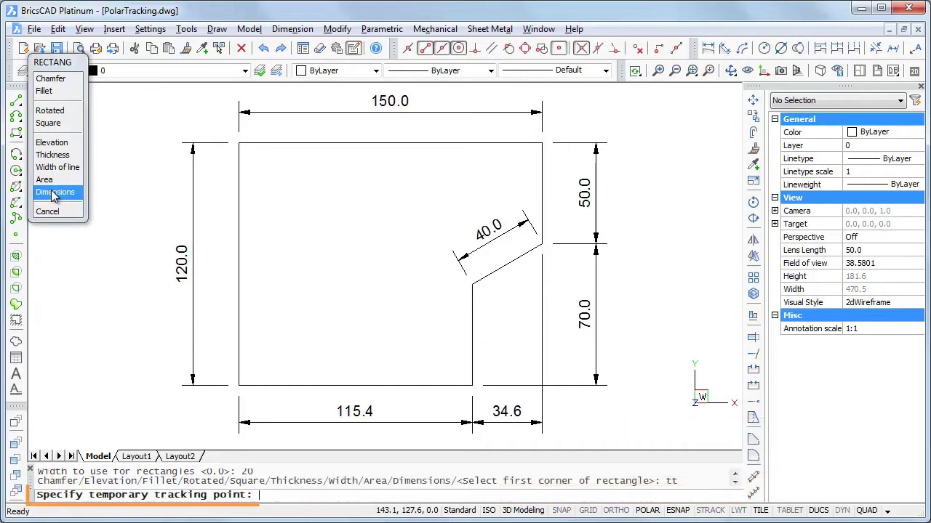
click(239, 386)
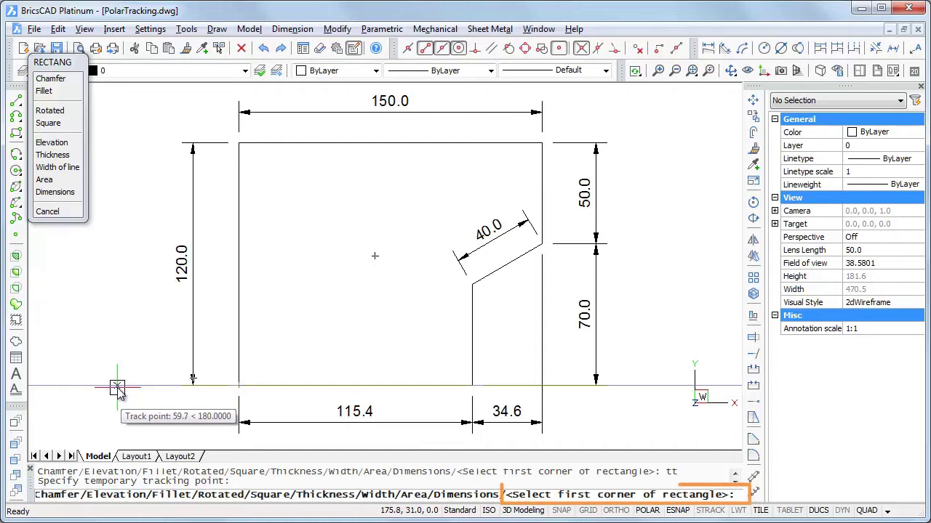
text(40)
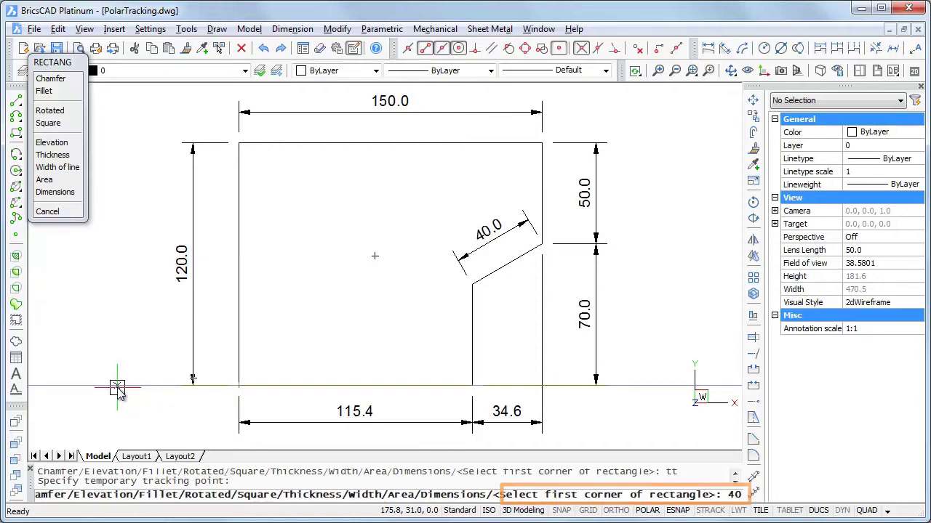
key(Return)
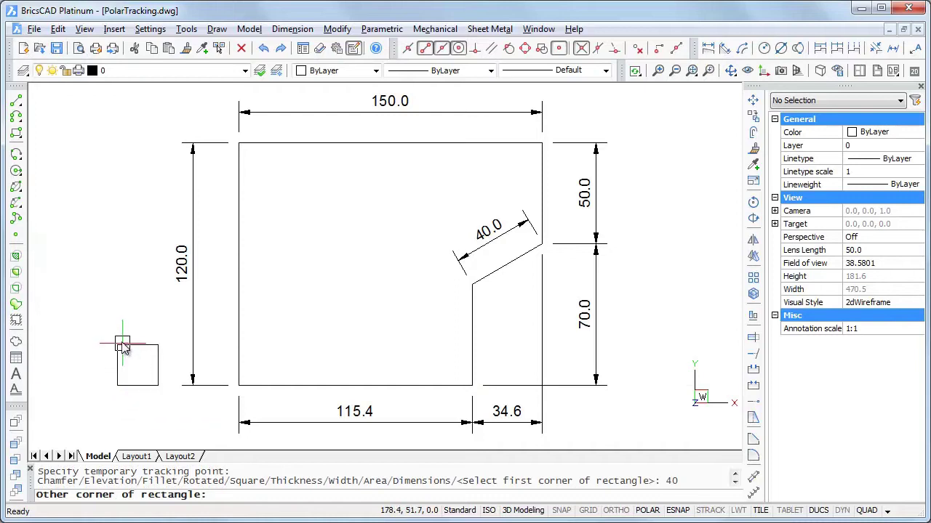
click(105, 328)
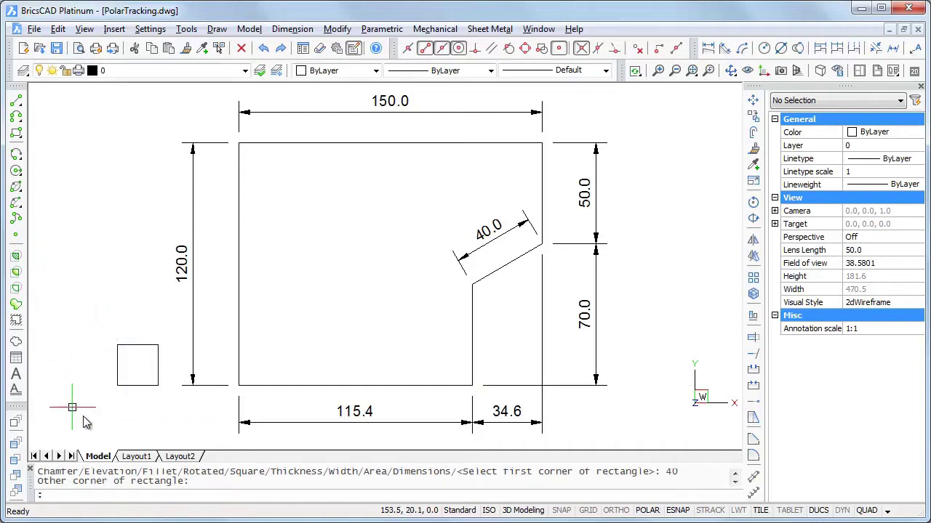
Continue the bottom horizontal dimension leftward from the outline's lower-left corner to the small square's lower-right corner.
mouse_move(252, 409)
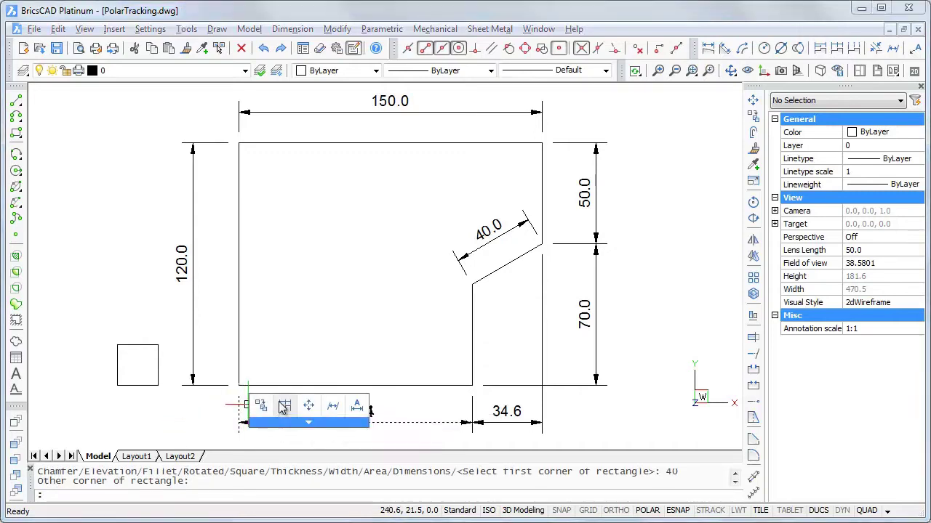
click(283, 407)
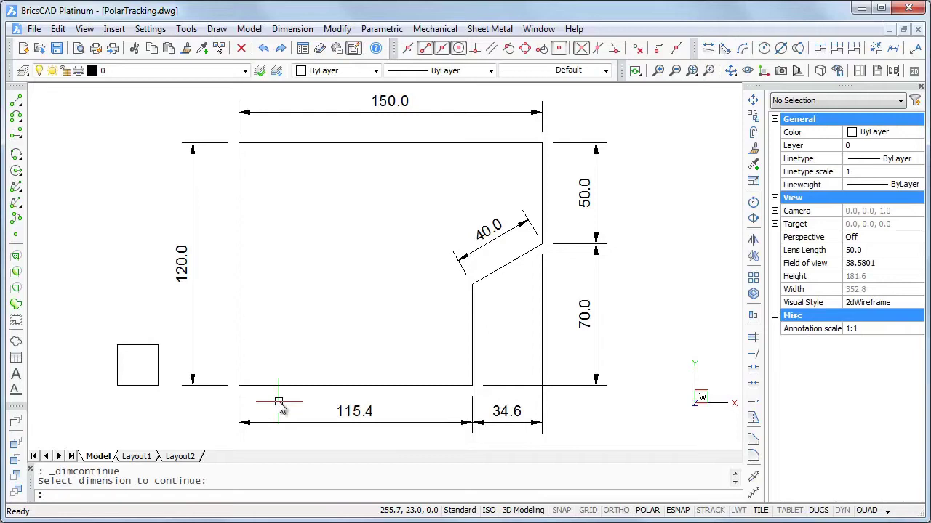
click(234, 400)
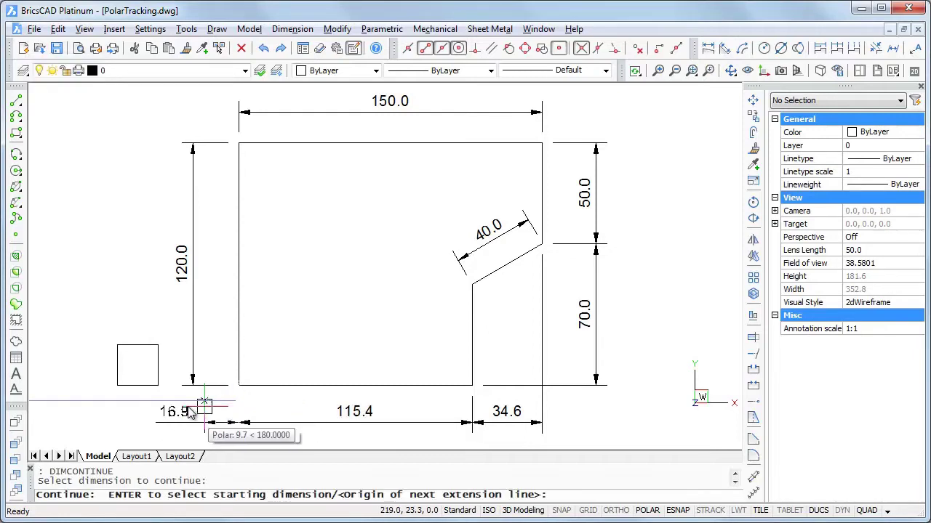
click(156, 390)
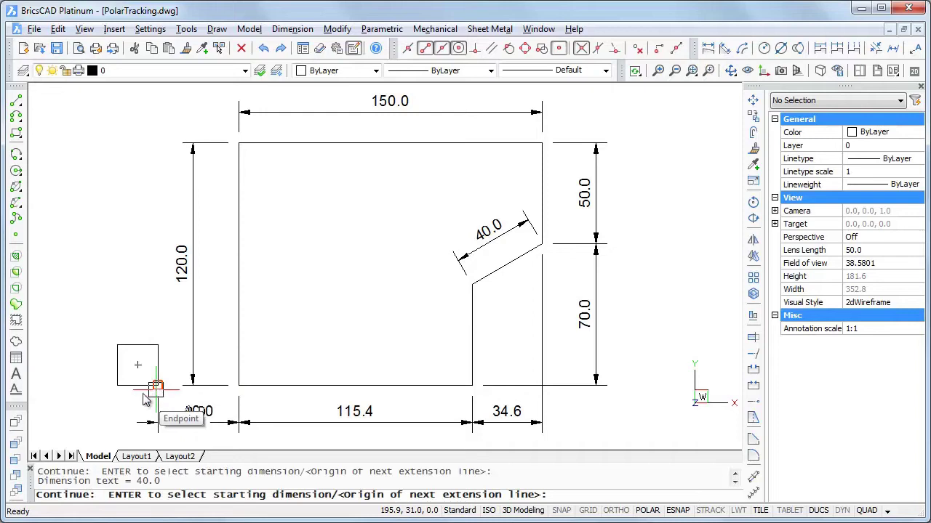
key(Return)
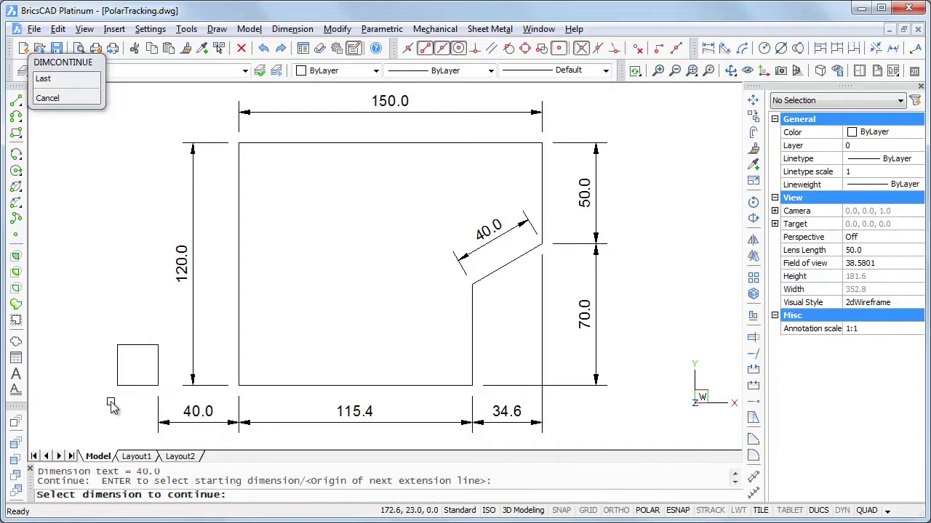
key(Return)
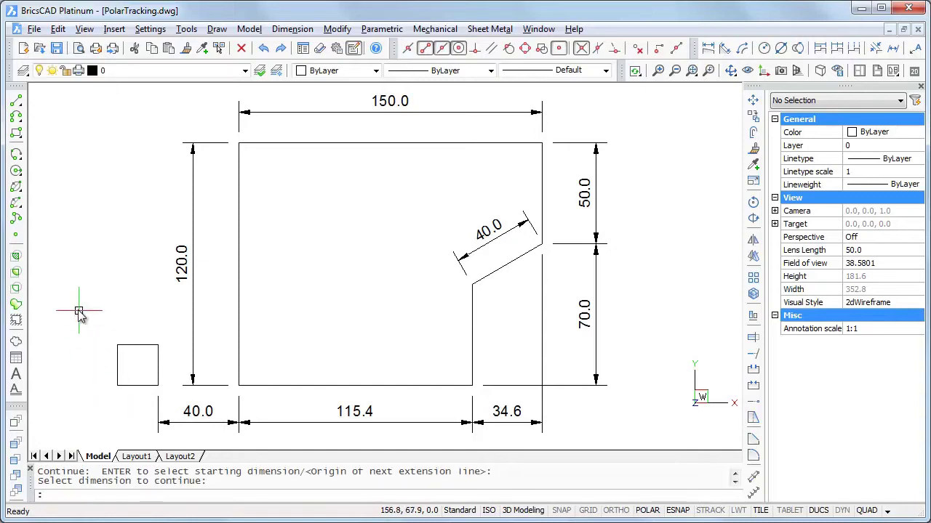
Copy the small square by its upper-right corner to a point tracked 60 units left and 25 units down from the outline's upper-left corner.
click(167, 347)
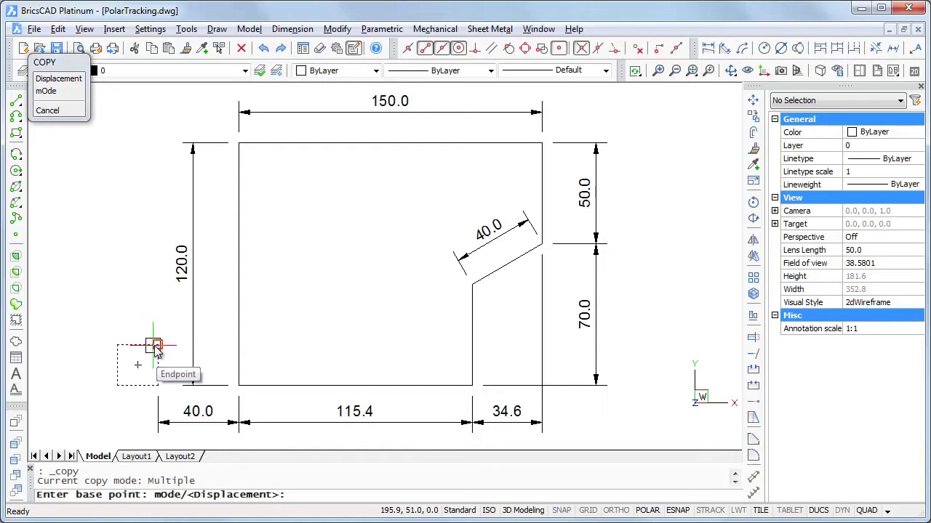
click(159, 347)
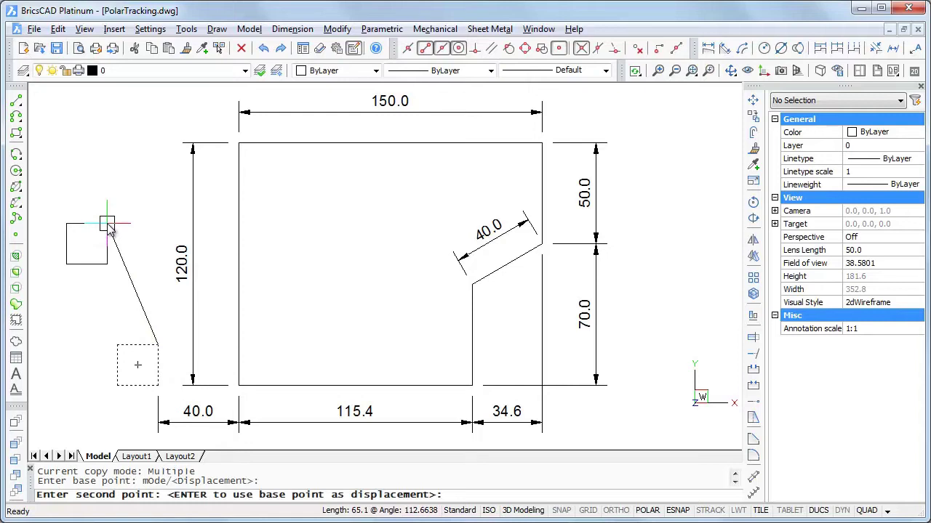
text(t)
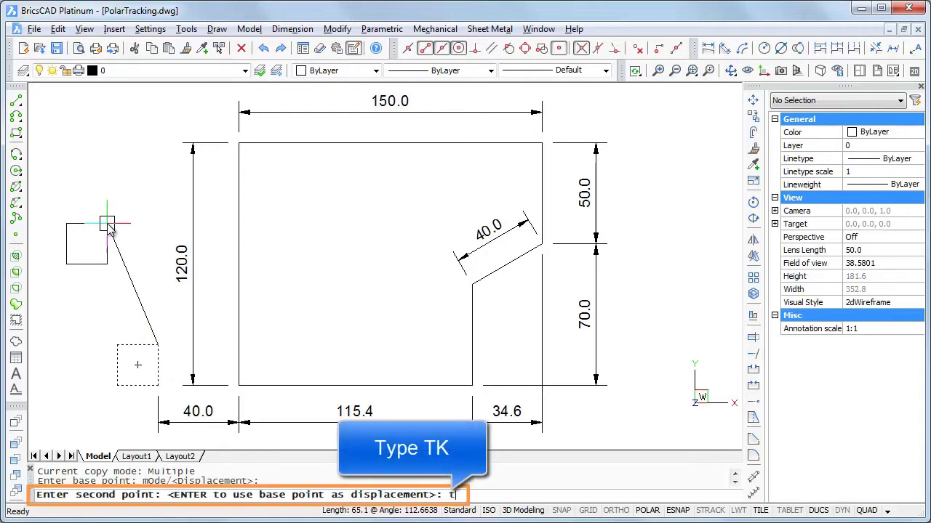
text(k)
key(Return)
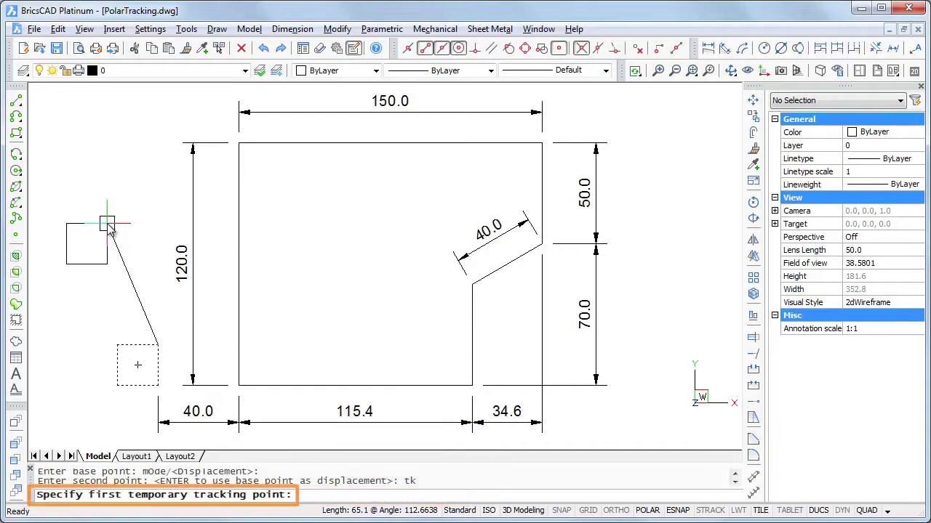
click(239, 144)
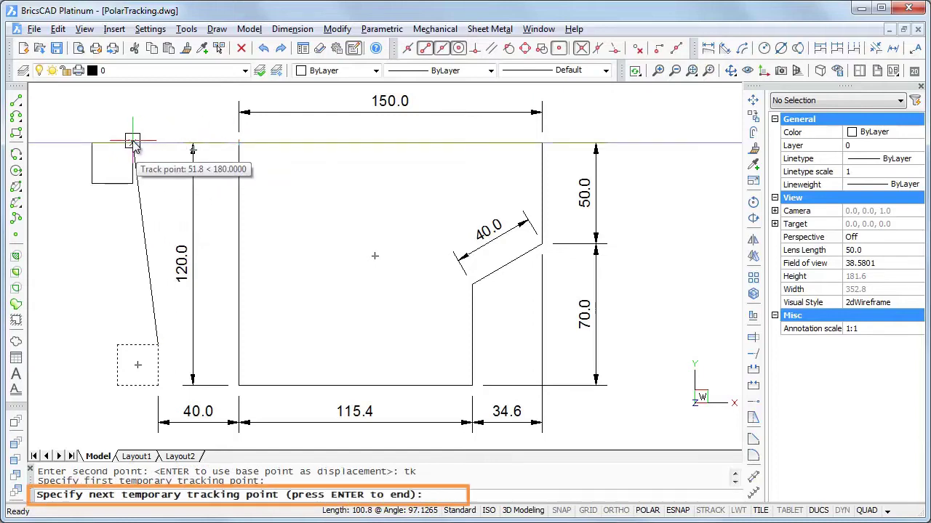
text(60)
key(Return)
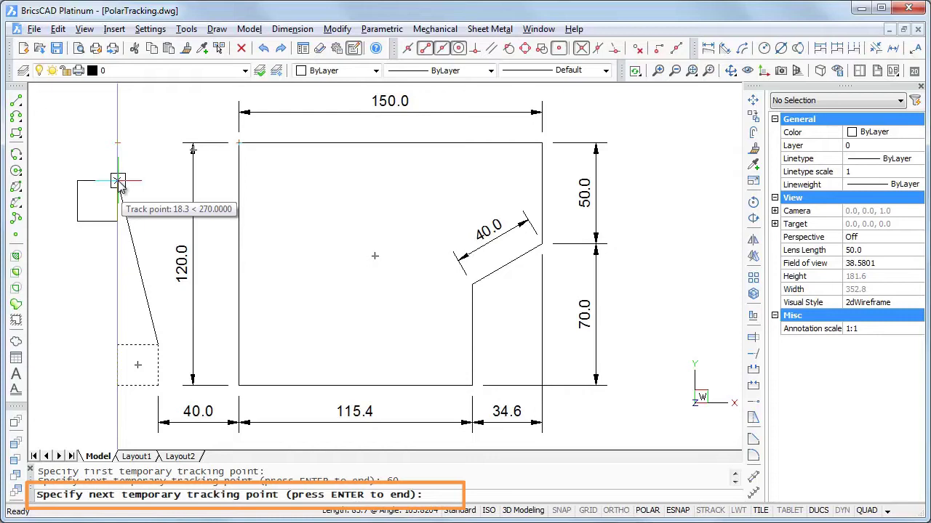
text(25)
key(Return)
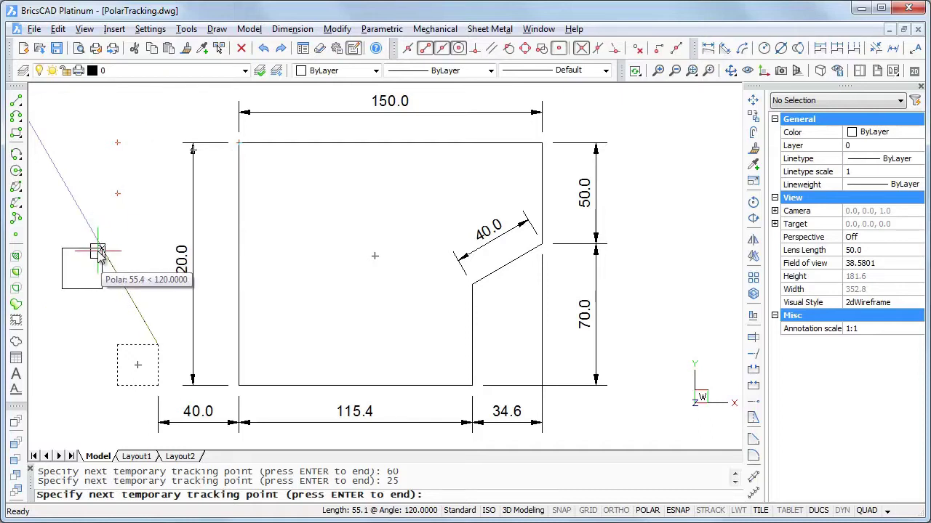
key(Return)
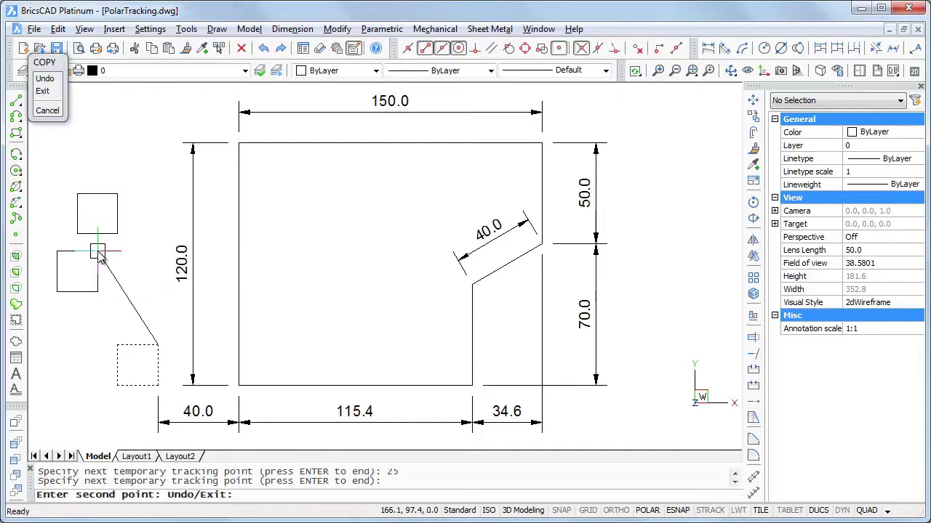
key(Return)
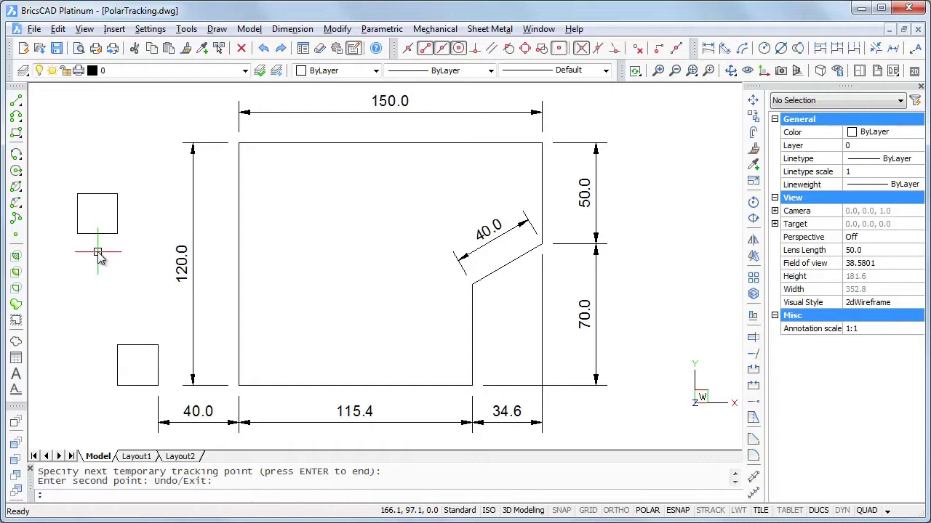
Add a horizontal linear dimension from the outline's upper-left corner to the copied square's upper-right corner, in line with the top dimension.
click(708, 52)
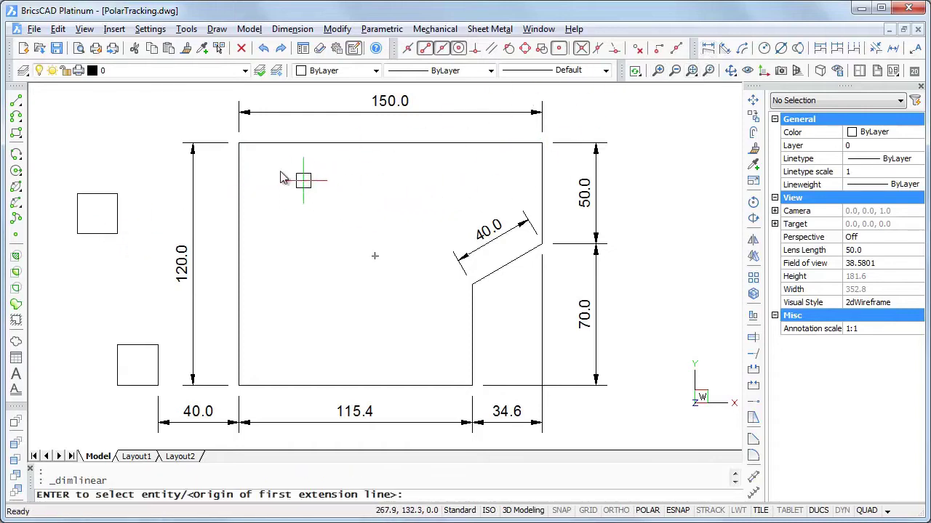
click(238, 148)
click(117, 194)
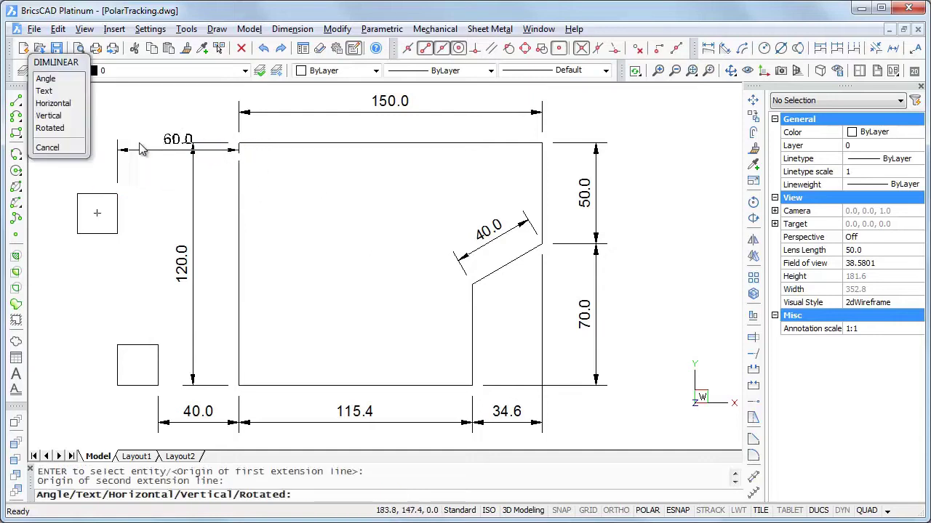
click(234, 113)
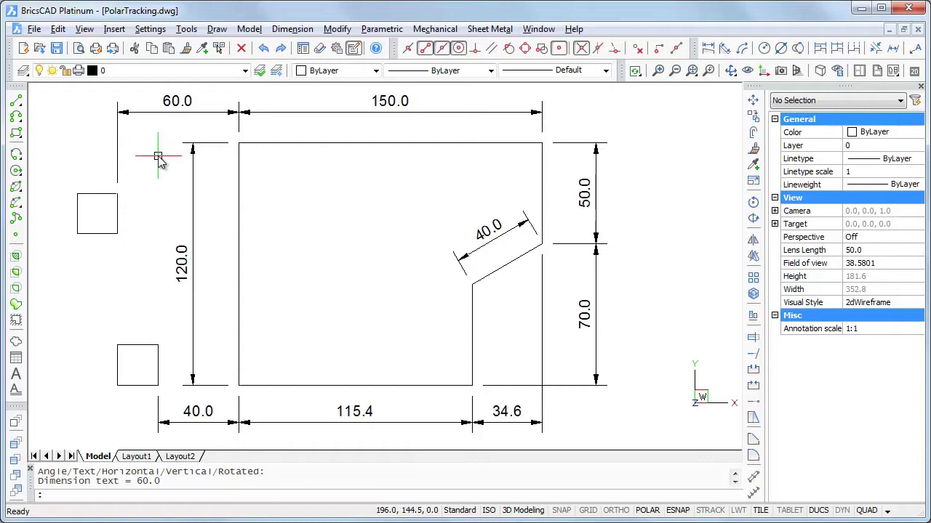
Add a vertical linear dimension from the outline's top-edge level to the copied square's upper-left corner, placed left of the square.
key(Return)
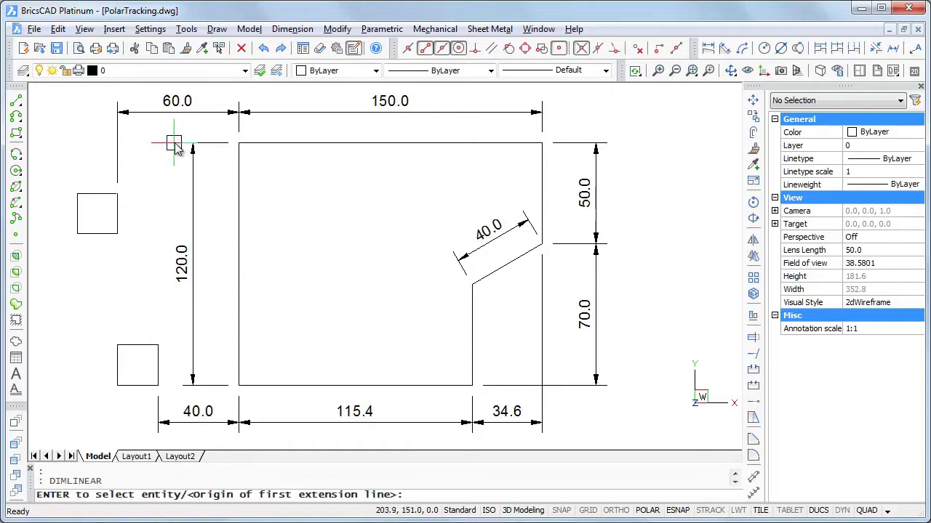
click(182, 144)
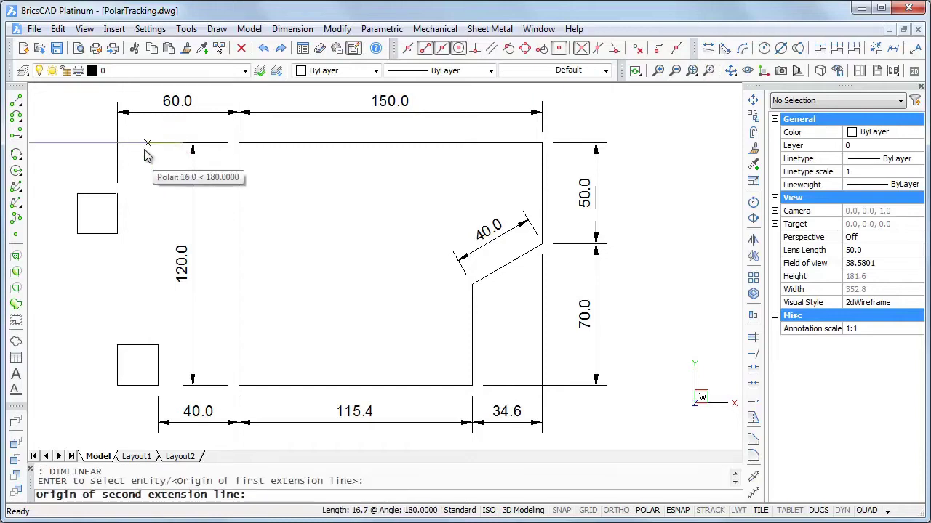
click(80, 197)
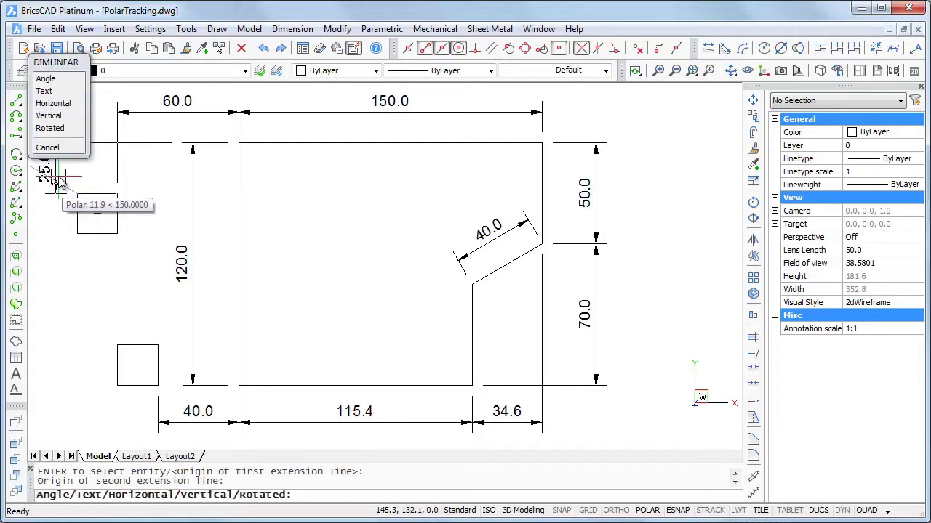
click(56, 178)
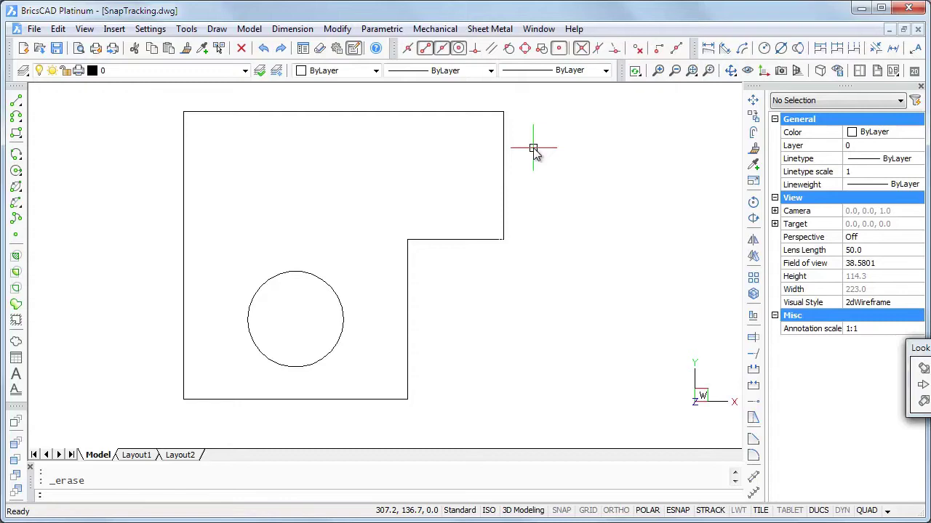
Review the polar mode options in the snap tracking settings, including the use of polar tracking in entity snap tracking.
click(711, 511)
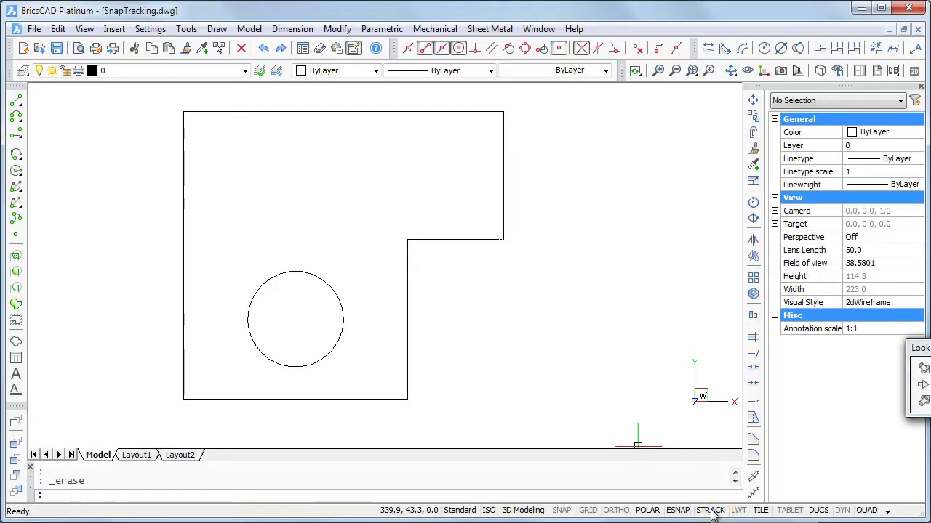
right_click(713, 512)
click(745, 500)
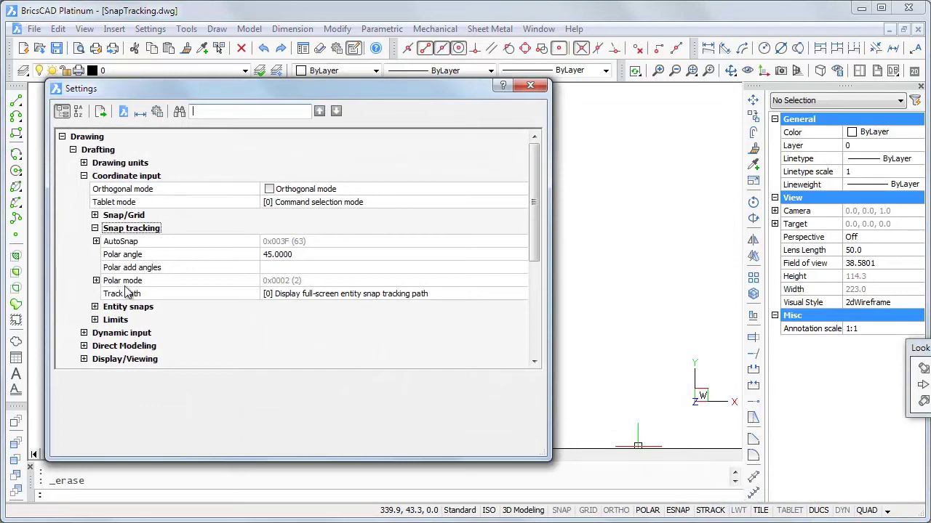
click(96, 282)
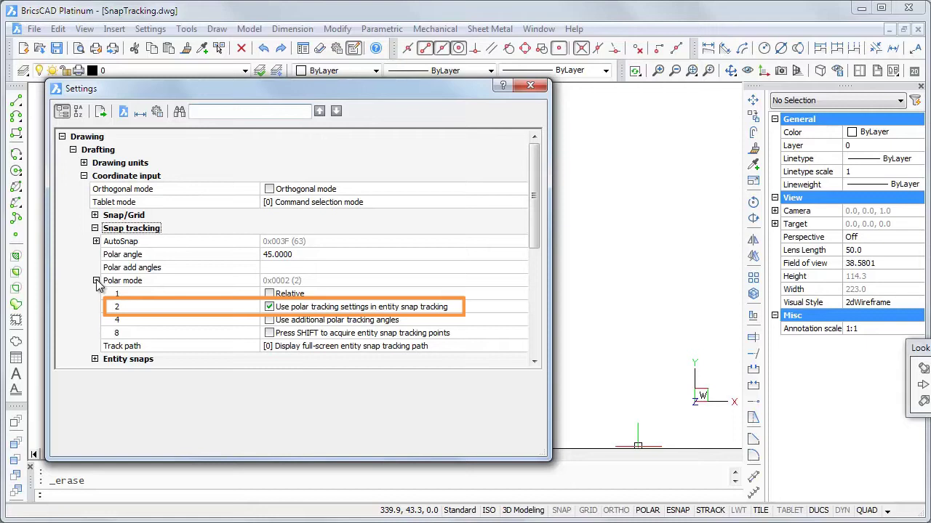
click(96, 281)
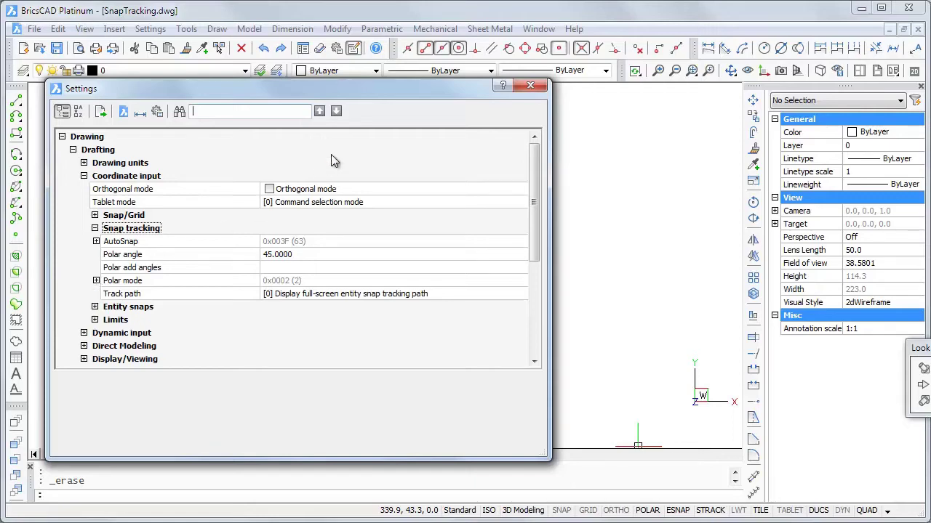
click(540, 88)
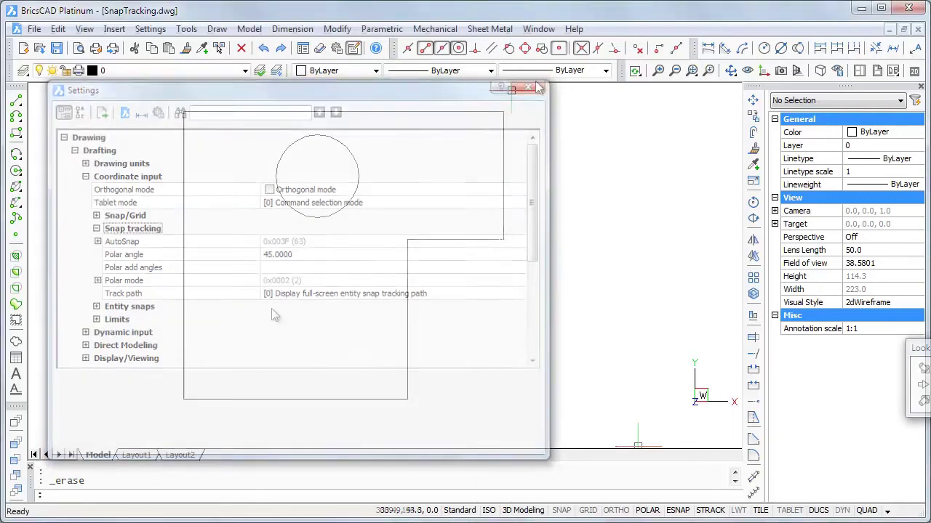
Draw a line 30 units right from the tracked intersection of the outline's right and bottom edges, then about 20 units up to the notch corner's 45° path.
click(16, 100)
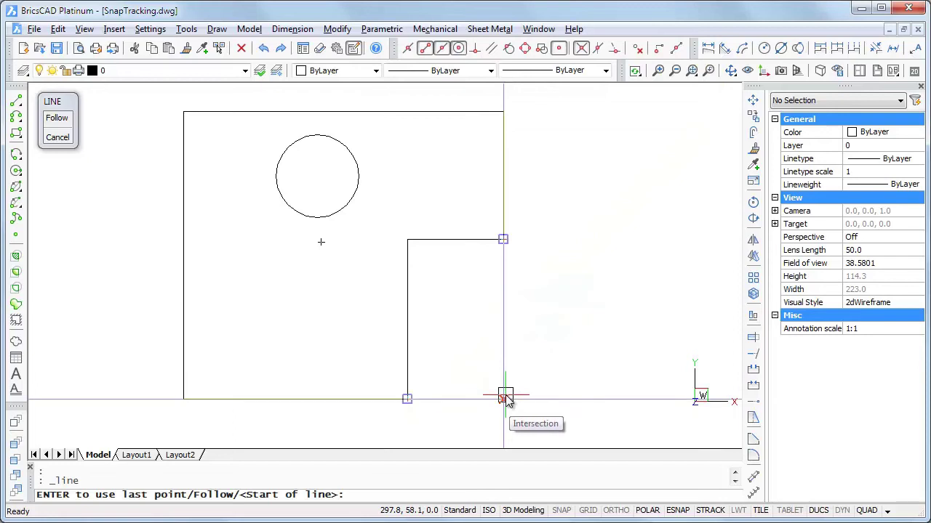
click(505, 400)
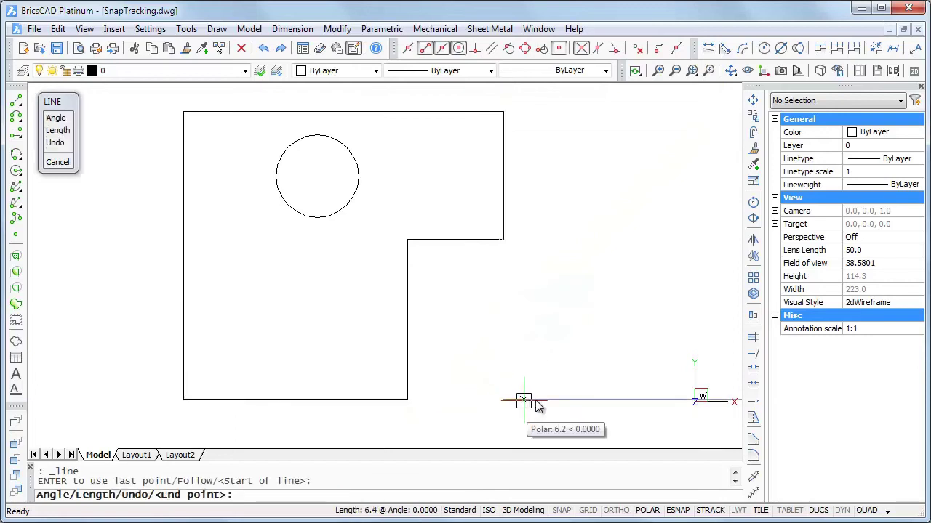
text(30)
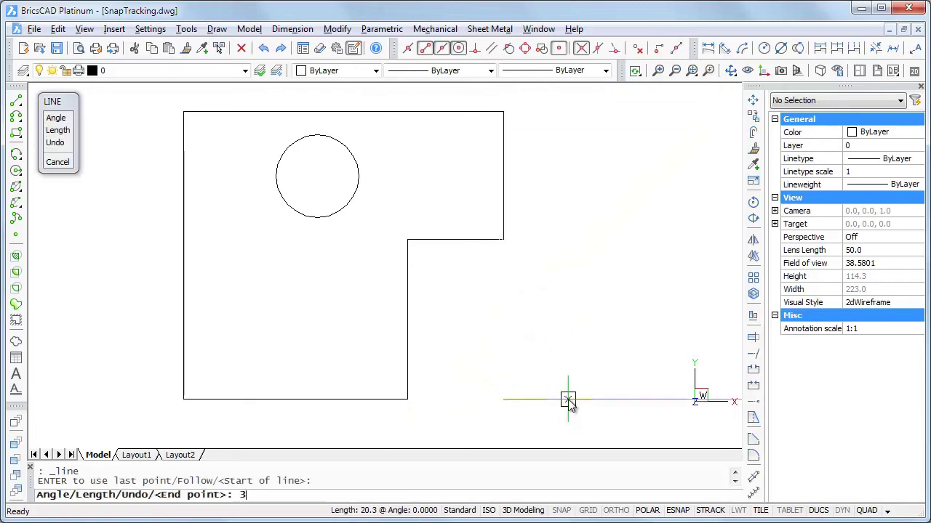
key(Return)
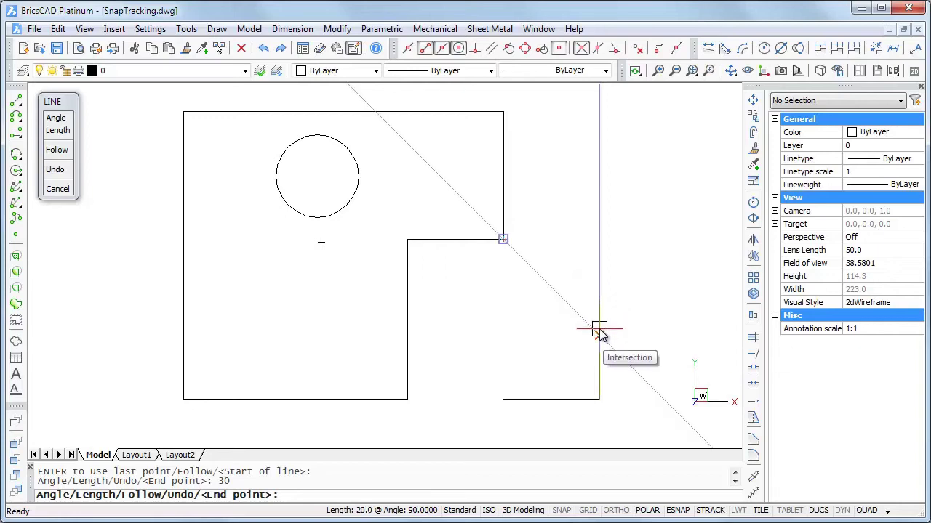
click(599, 333)
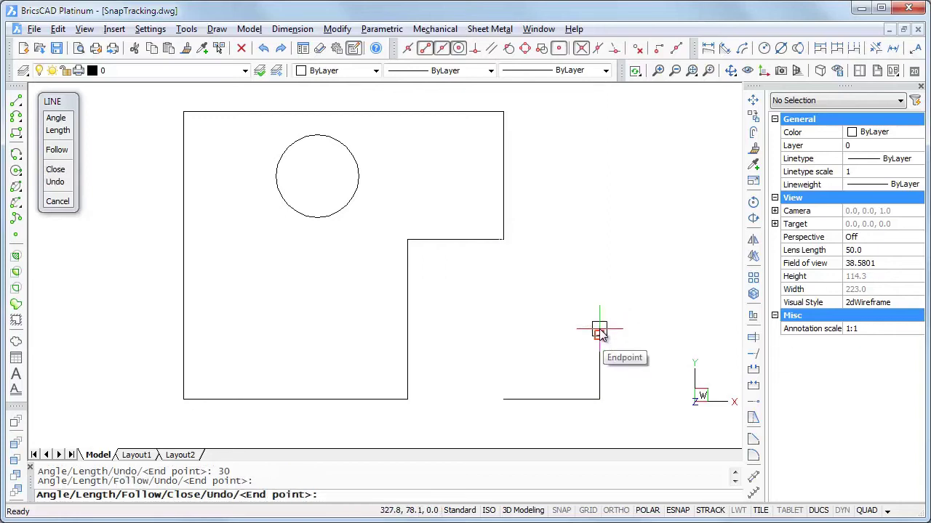
Continue the line to the notch corner, up at 45° to the outline's top-edge level, and about 17 units right.
click(505, 244)
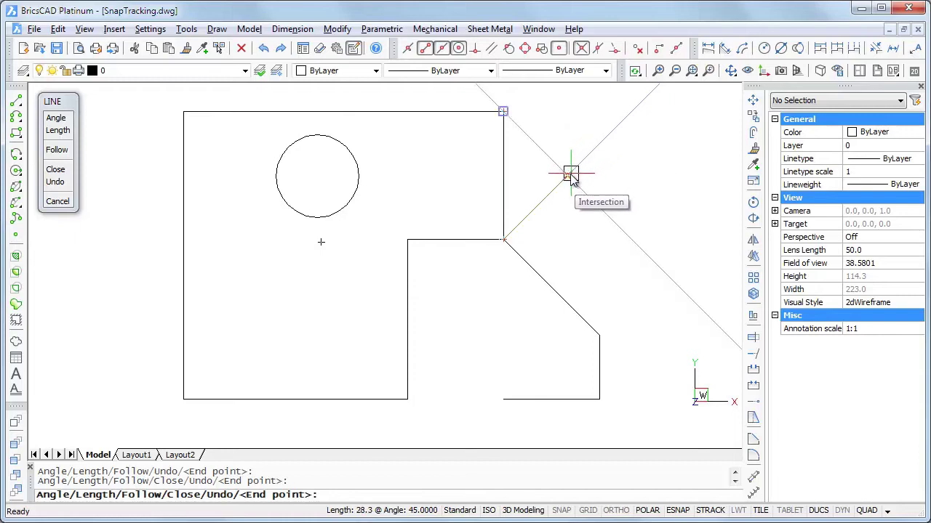
click(624, 117)
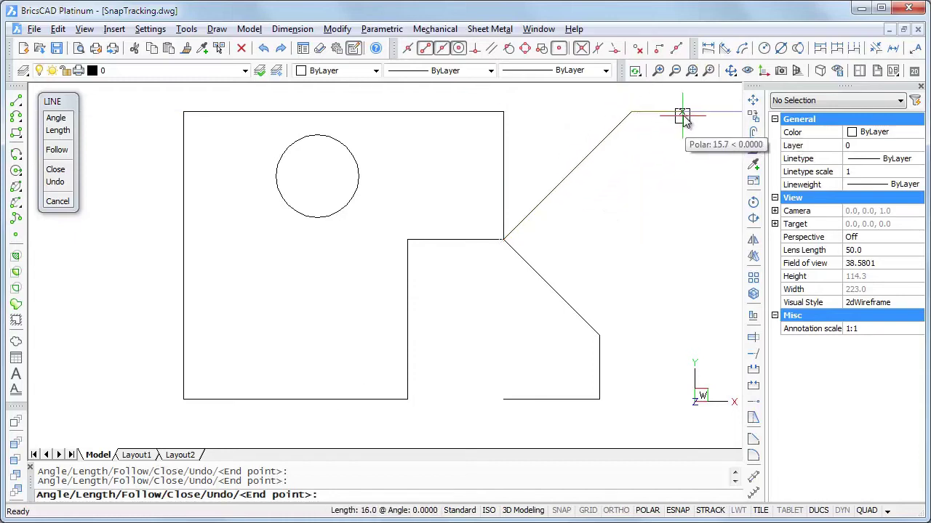
click(686, 115)
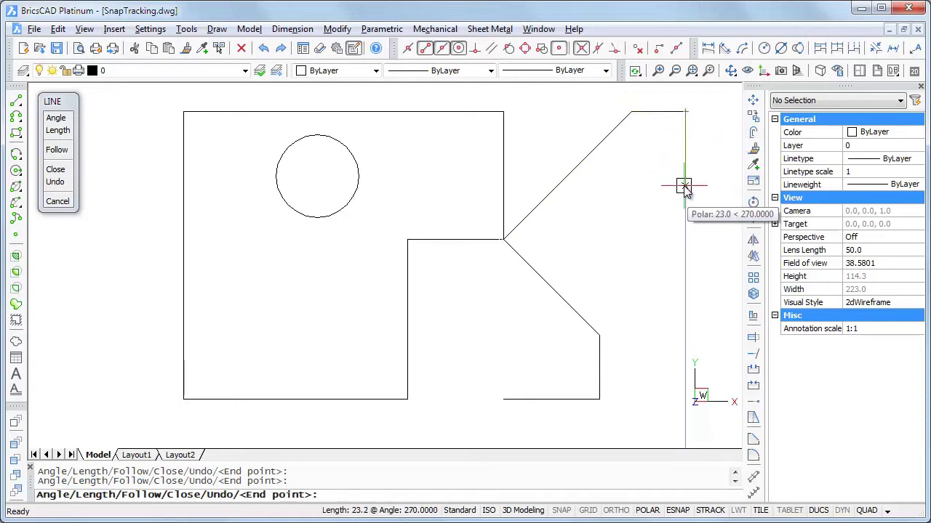
Continue the line down to the notch corner's level, back to that corner, and down to the start of the 30-unit line, finishing it.
click(507, 242)
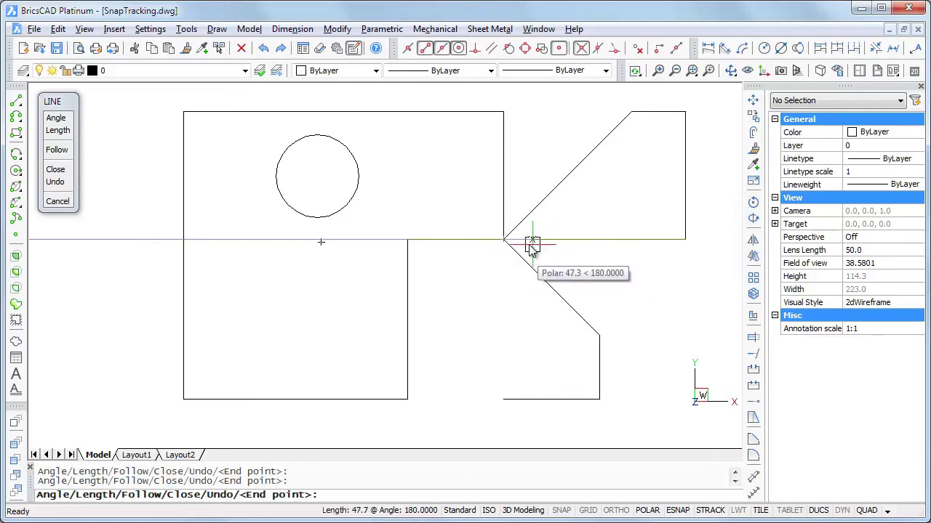
click(504, 240)
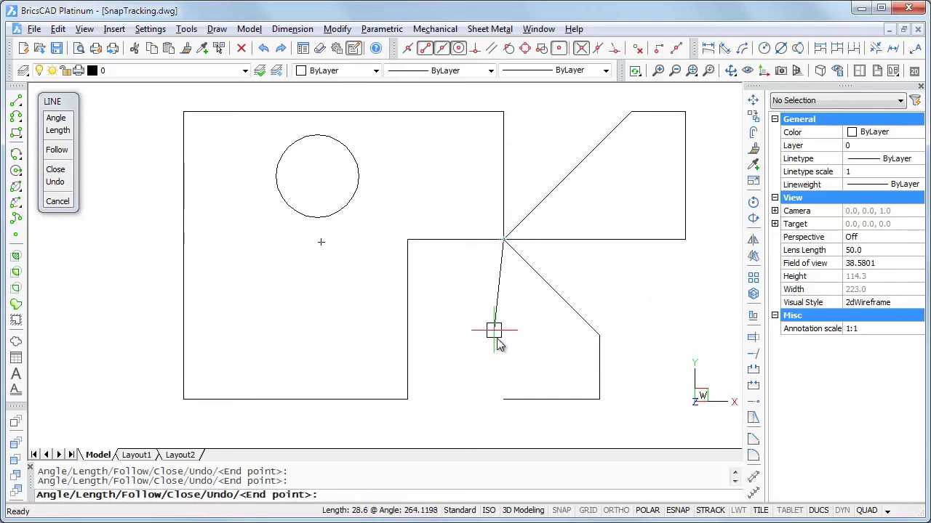
click(501, 396)
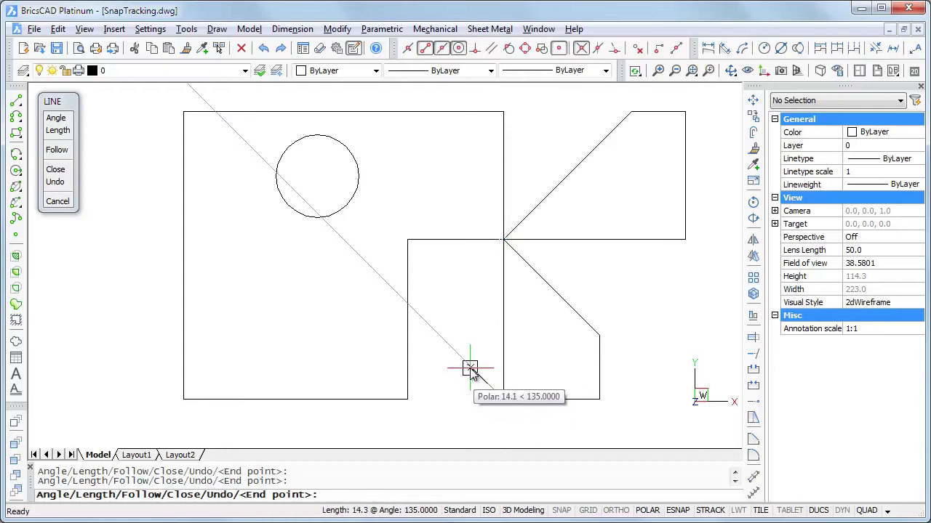
key(Return)
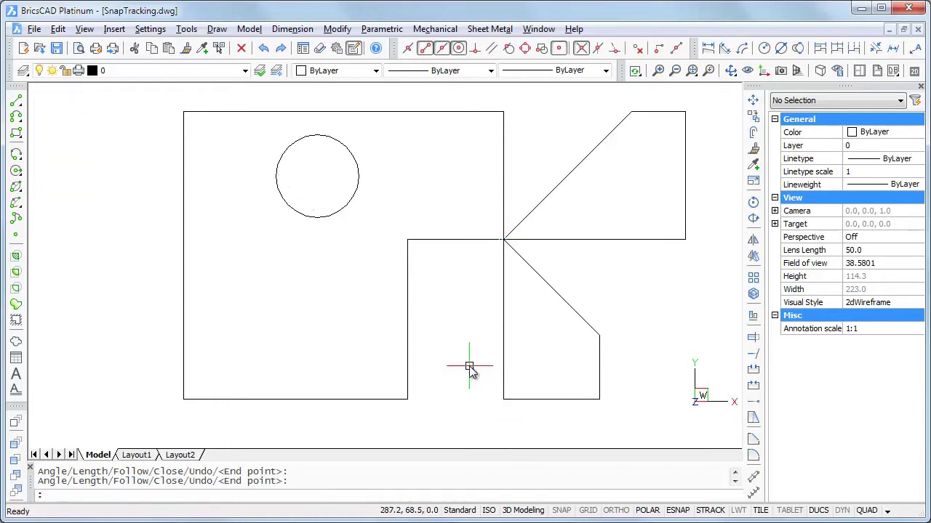
Move the circle by its center to the tracked intersection of the midpoints of the outline's bottom edge and the notch's vertical edge.
click(359, 192)
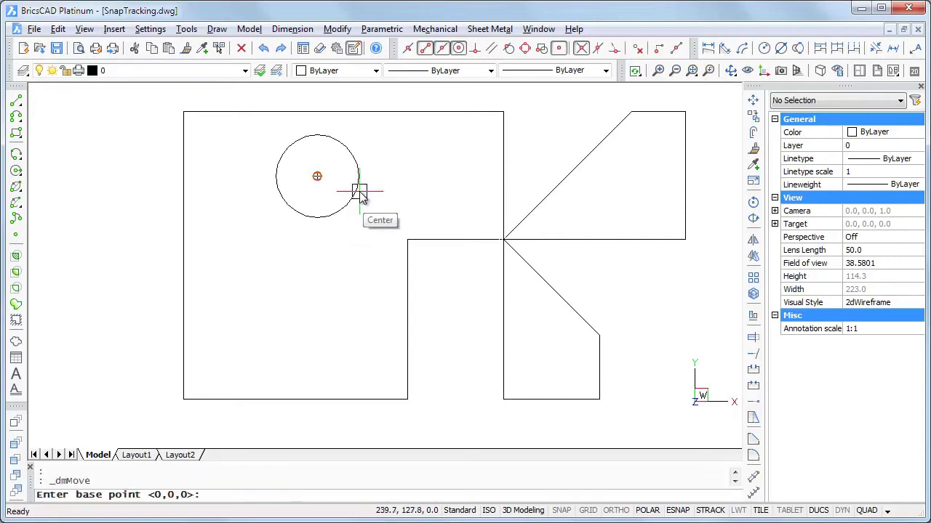
click(317, 176)
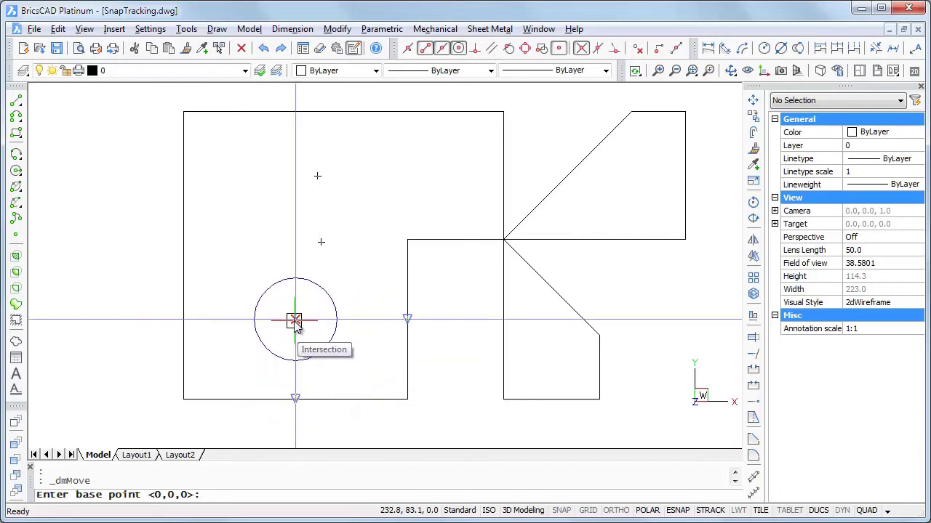
click(295, 322)
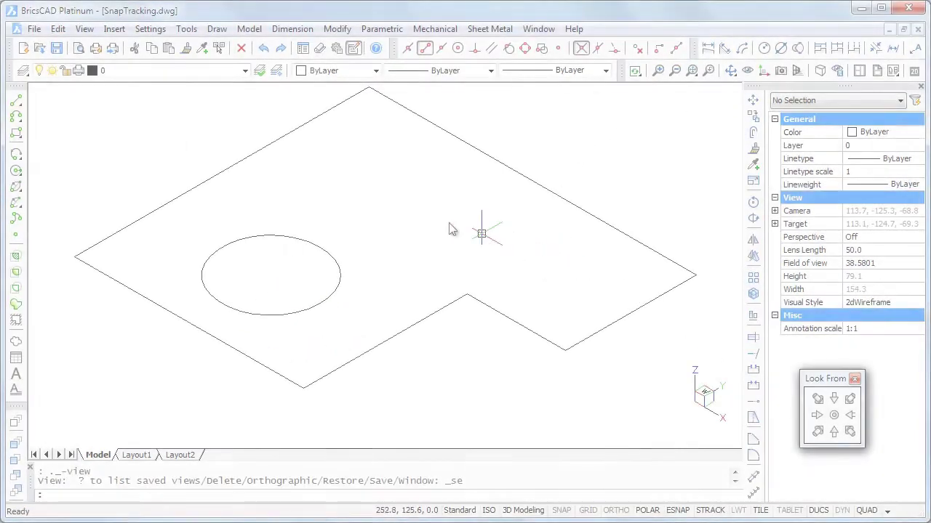
Draw a line about 37 units up along Z from the outline's back corner, parallel to the adjoining 90-unit edge, and down to its other end.
drag(416, 201, 436, 333)
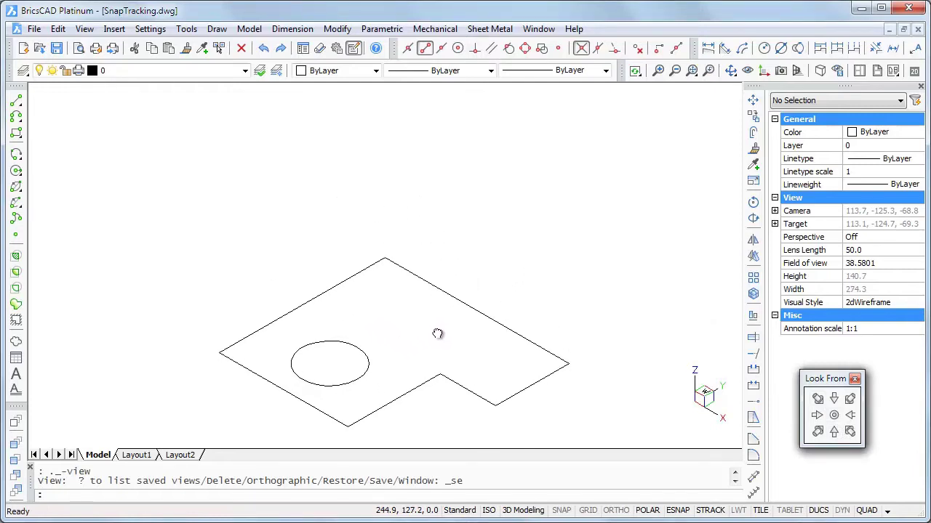
click(17, 101)
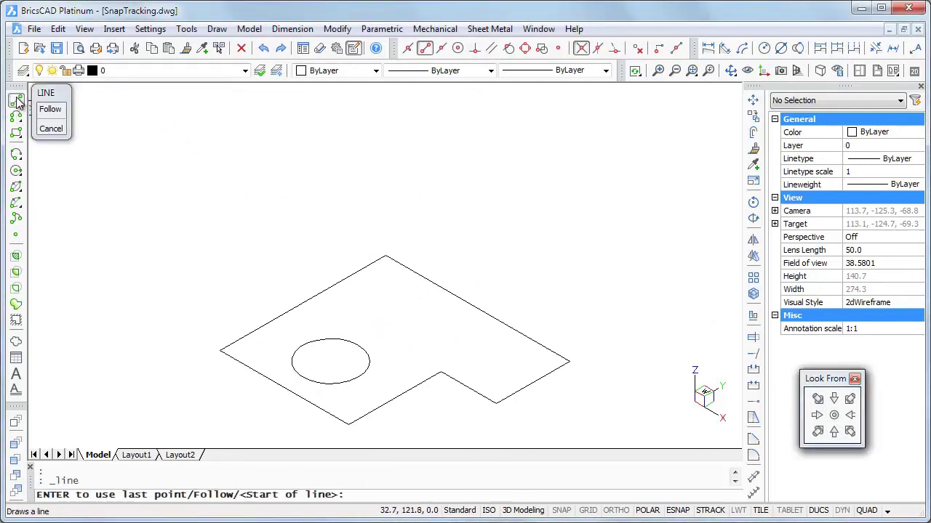
click(384, 251)
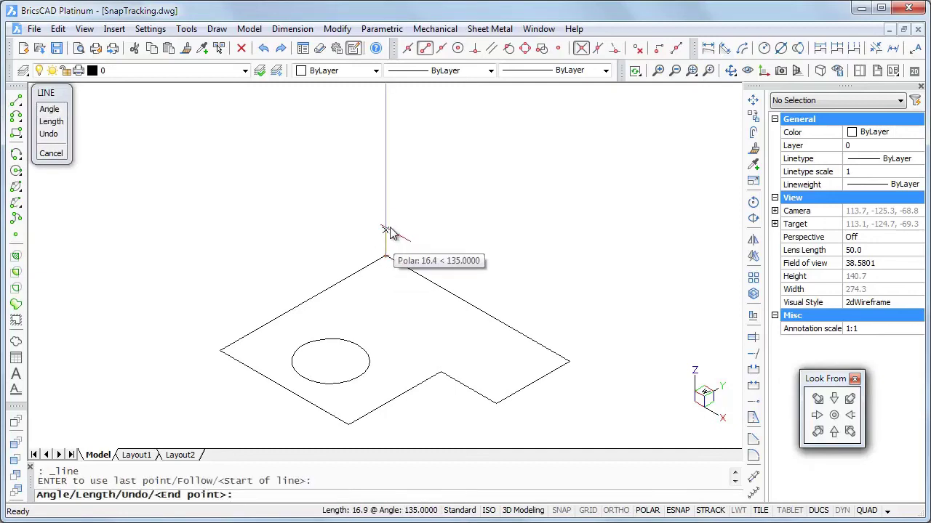
click(380, 178)
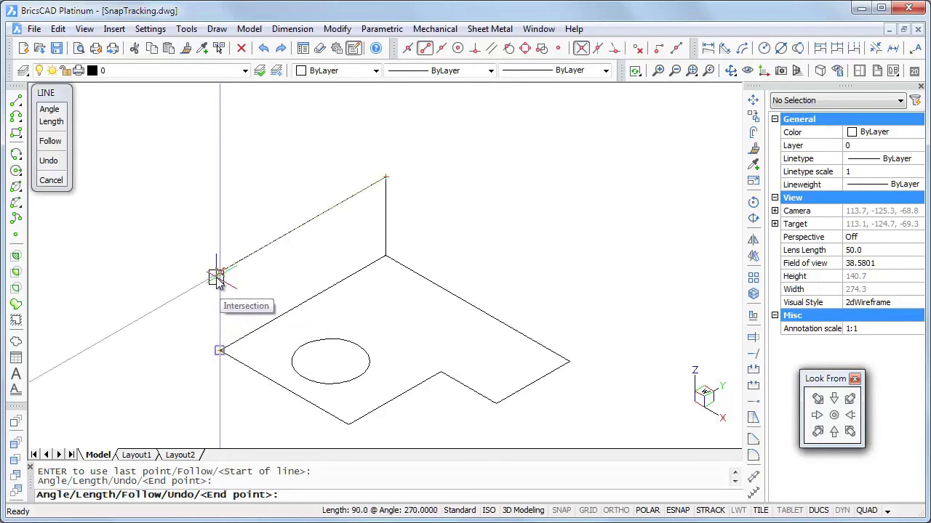
click(219, 270)
click(230, 352)
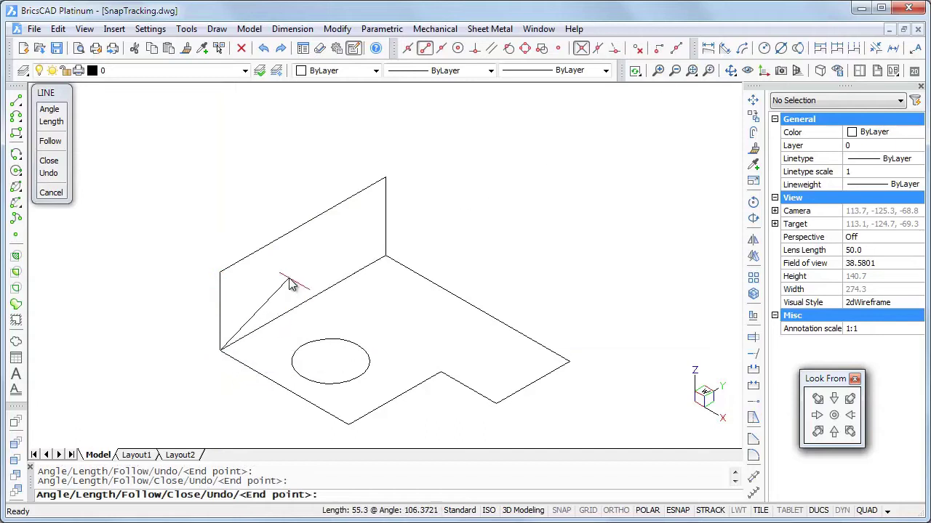
key(Return)
Draw a line from the top of the vertical line, parallel to the outline's 100-unit edge, and down to that edge's far corner.
key(Return)
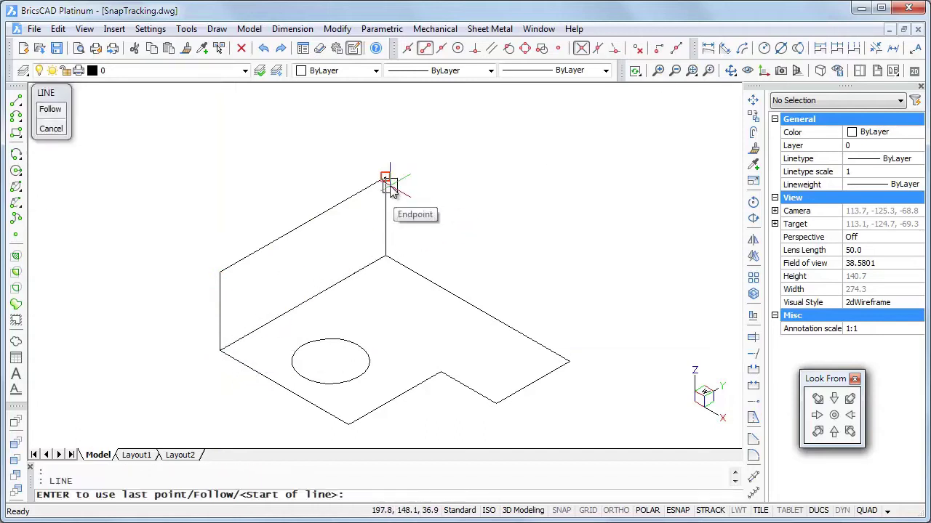
click(387, 181)
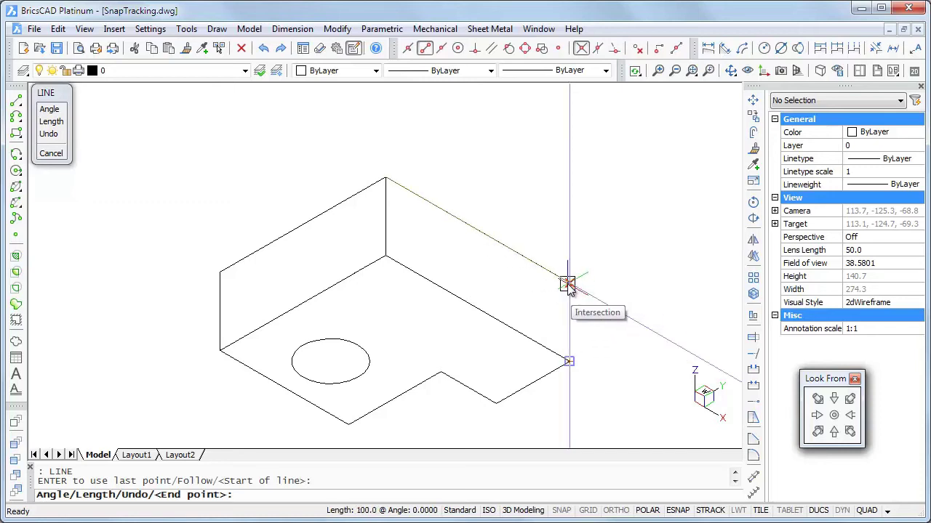
click(567, 284)
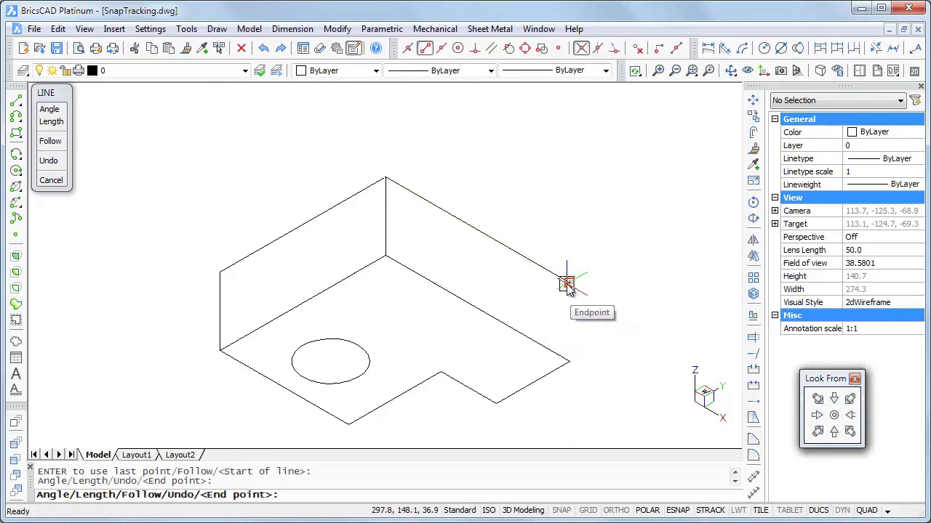
click(567, 358)
key(Return)
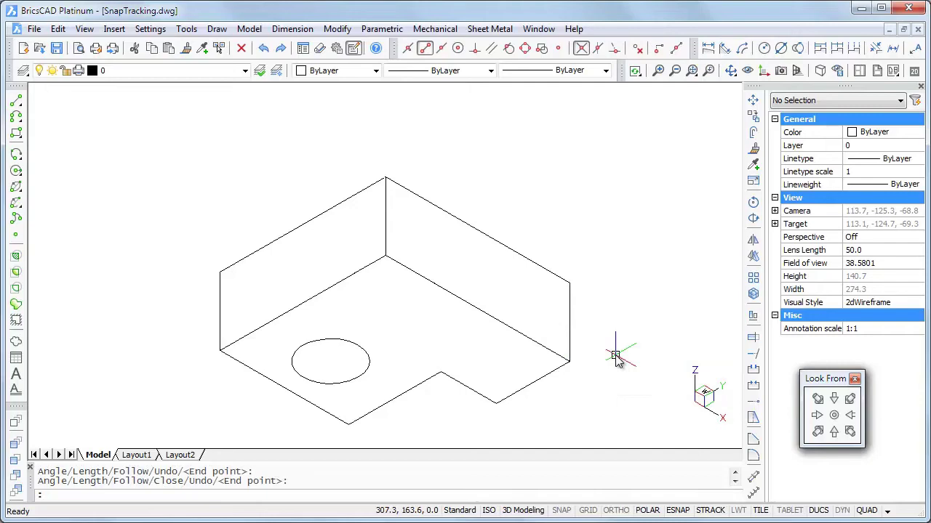
shift+middle_drag(663, 349, 575, 345)
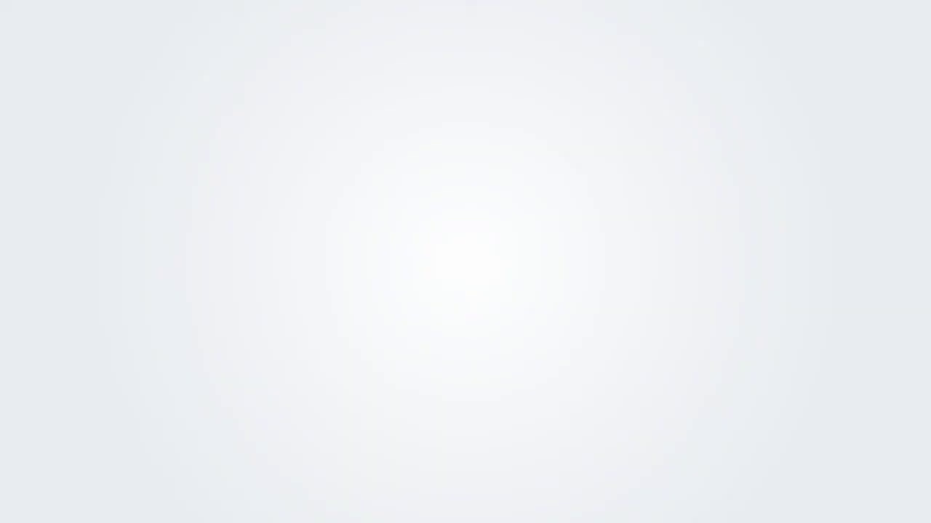
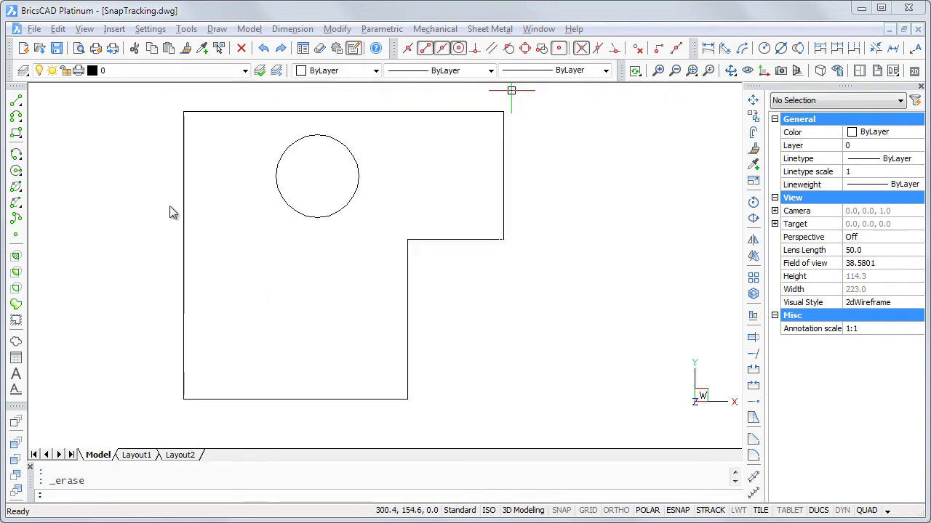
Draw a line 30 units right from the tracked intersection below the notch corner, and 20 units up to that corner's 45° tracking path.
click(17, 103)
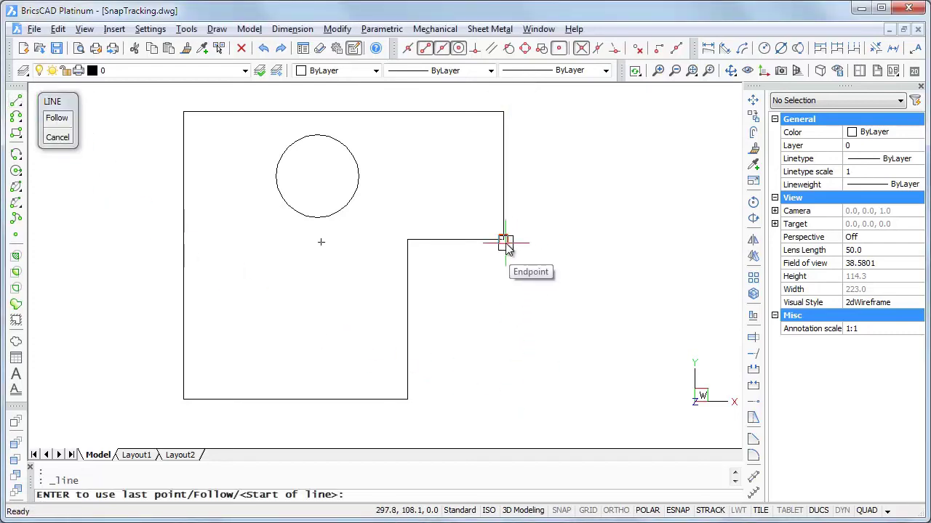
mouse_move(502, 240)
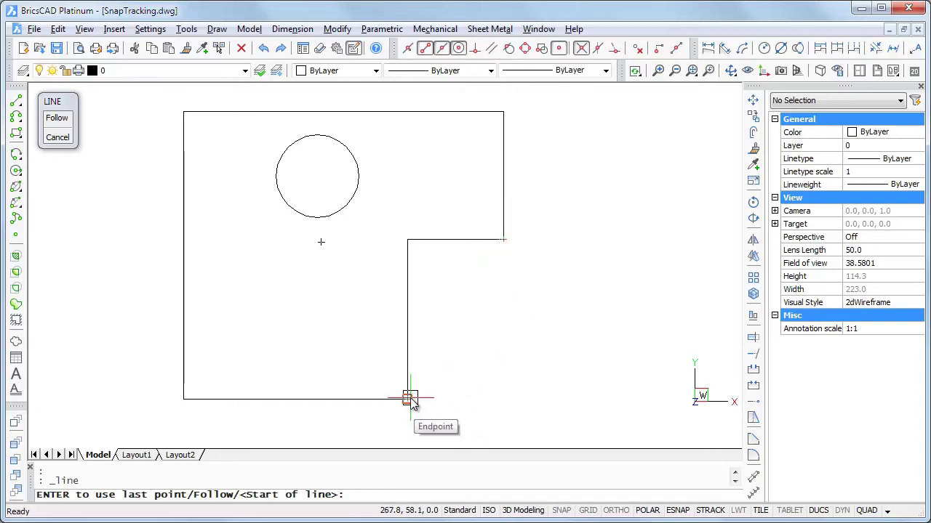
mouse_move(409, 400)
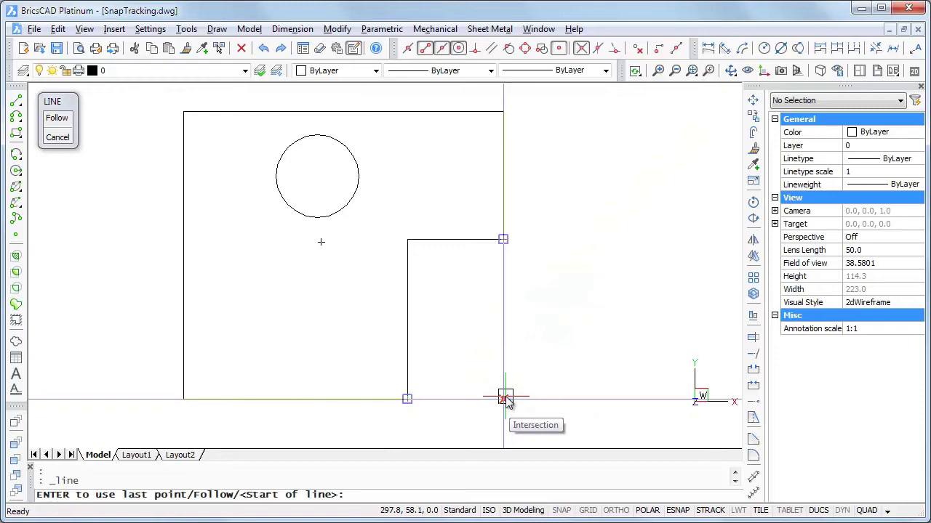
click(506, 399)
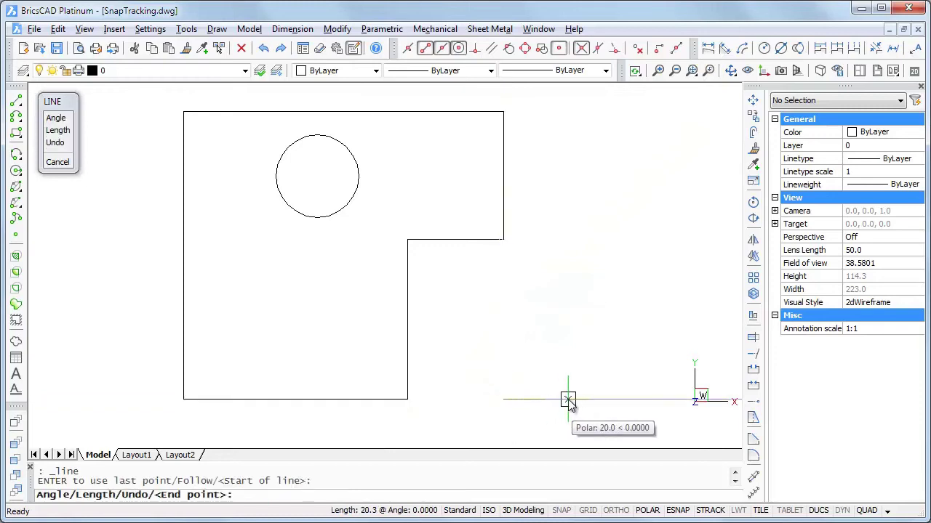
text(30)
key(Return)
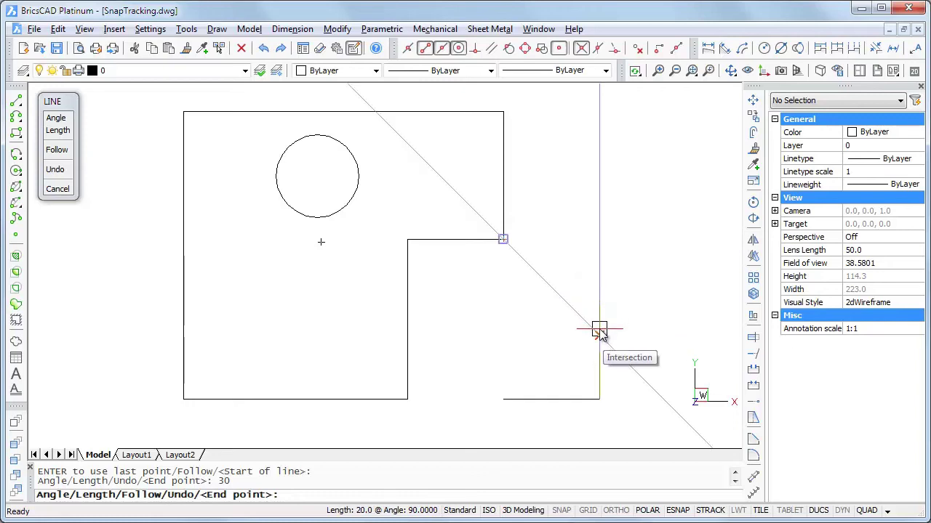
click(599, 331)
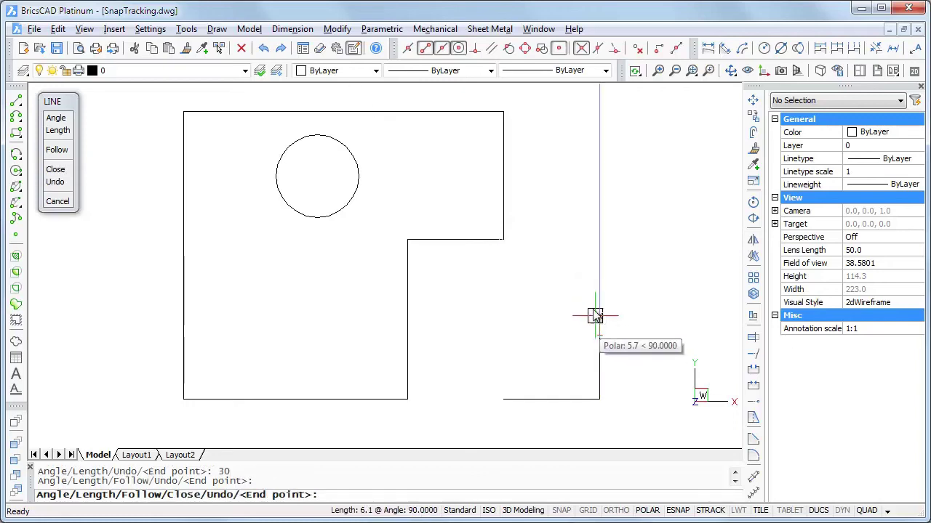
Extend the line to the notch corner, at 45° up to the level of the outline's top edge, and about 17 units right.
click(503, 240)
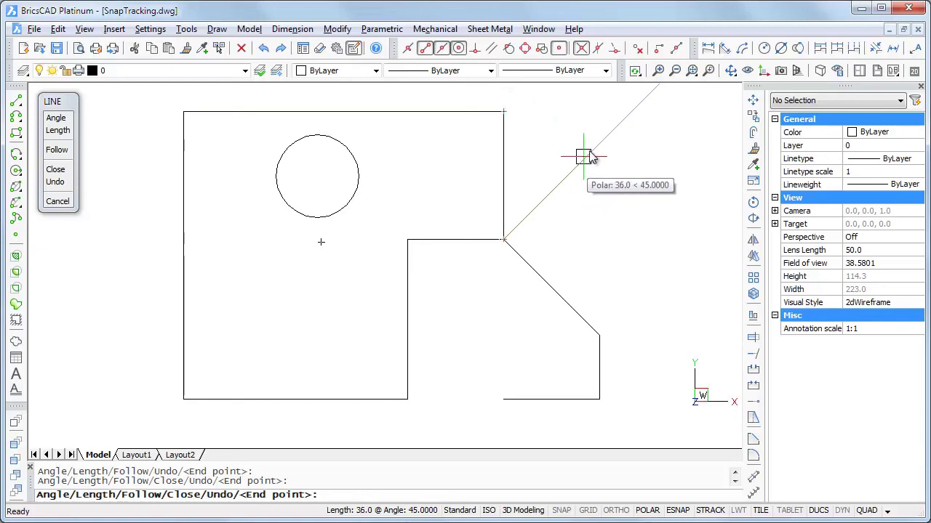
click(624, 116)
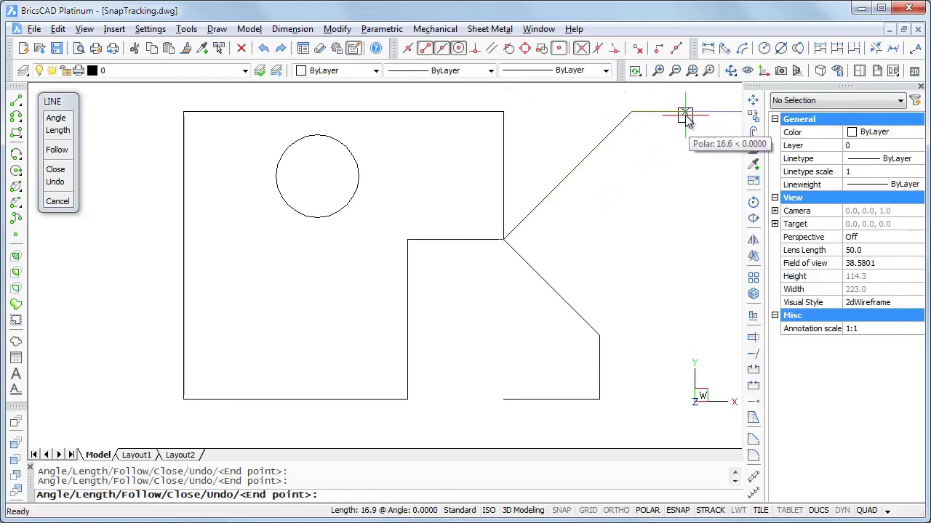
click(684, 114)
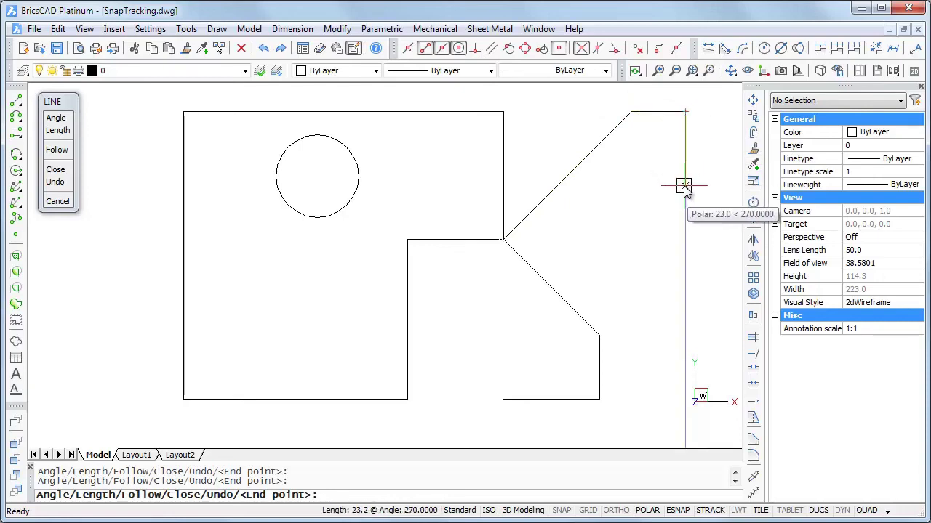
Extend the line down level with the notch corner, back to that corner, and down to its starting point, ending the line.
click(507, 241)
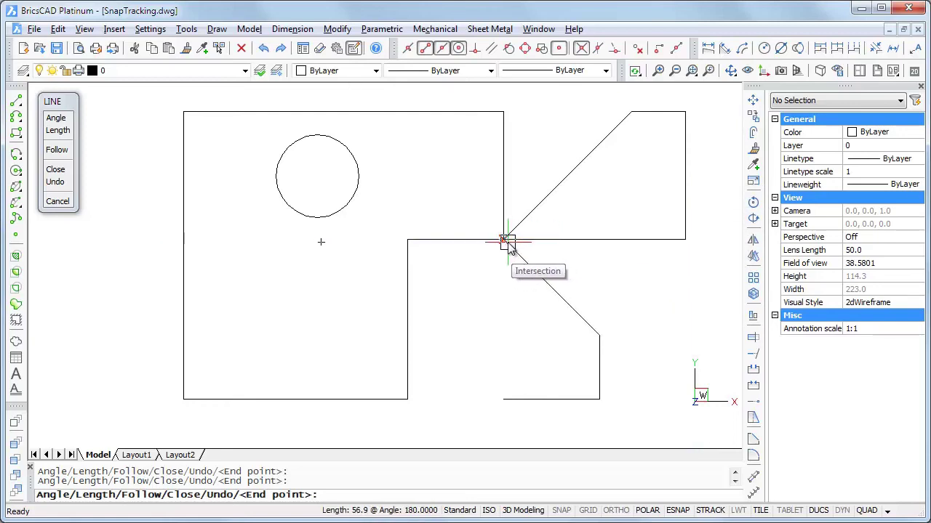
click(507, 242)
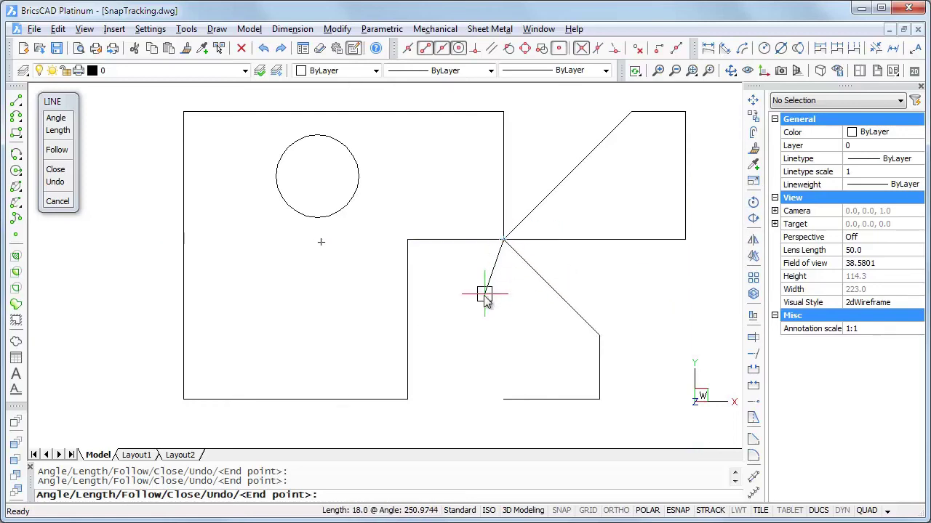
click(501, 398)
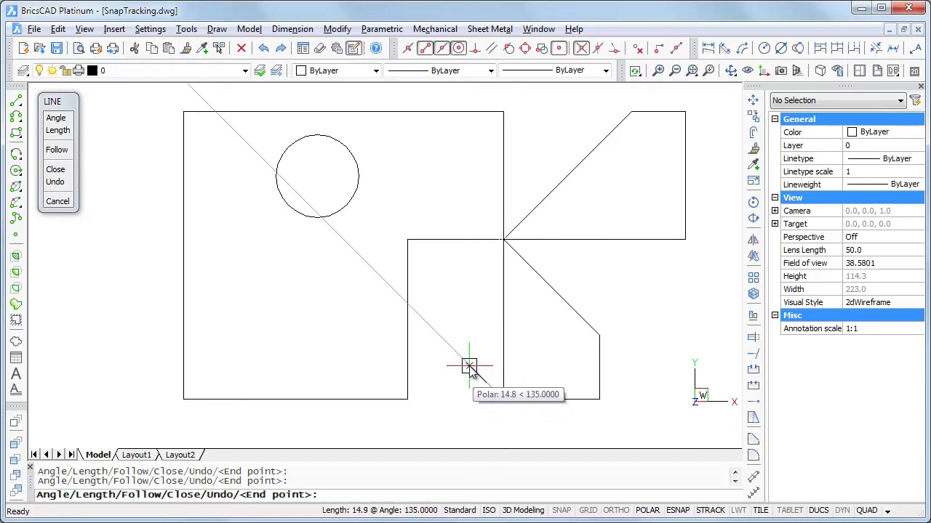
key(Return)
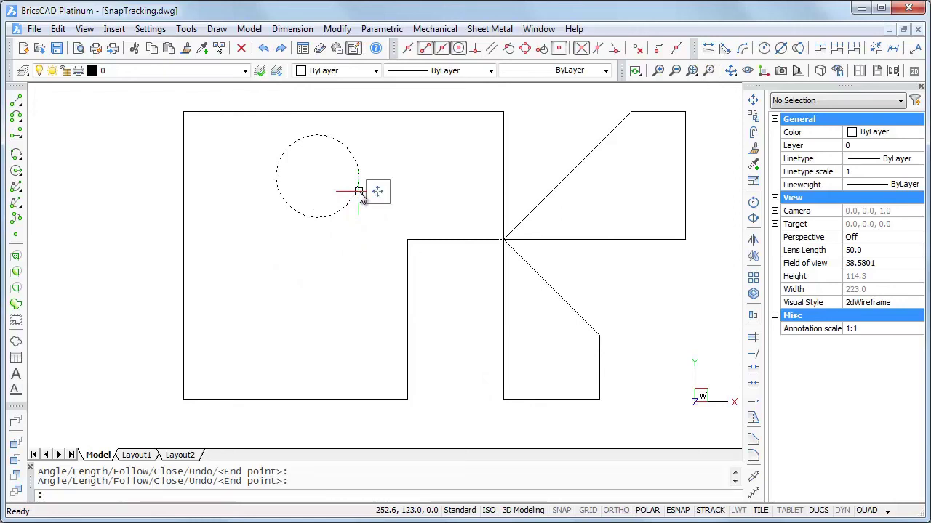
Move the circle so its center lies at the tracked intersection of the midpoints of the outline's bottom edge and the notch's vertical edge.
click(360, 194)
mouse_move(360, 194)
mouse_down()
mouse_move(342, 212)
mouse_move(366, 322)
mouse_move(409, 317)
mouse_move(359, 320)
mouse_move(408, 324)
mouse_up()
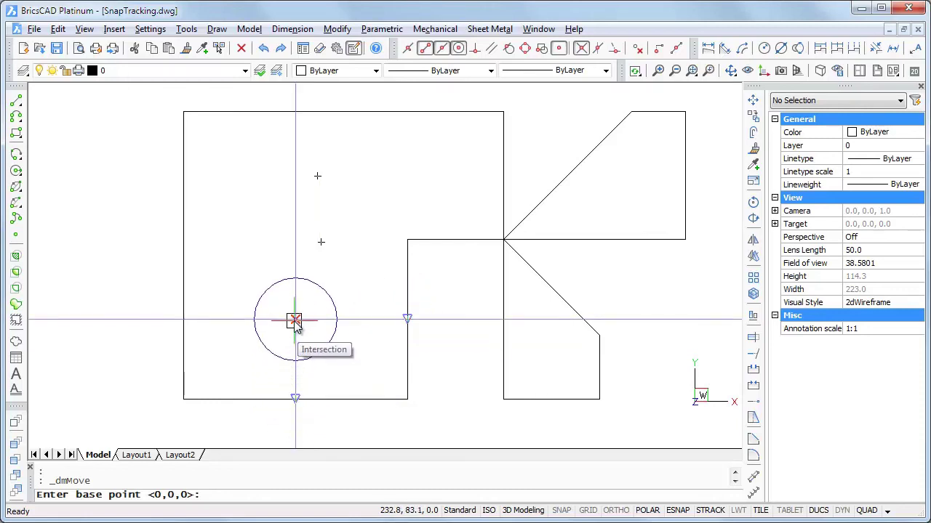
click(295, 321)
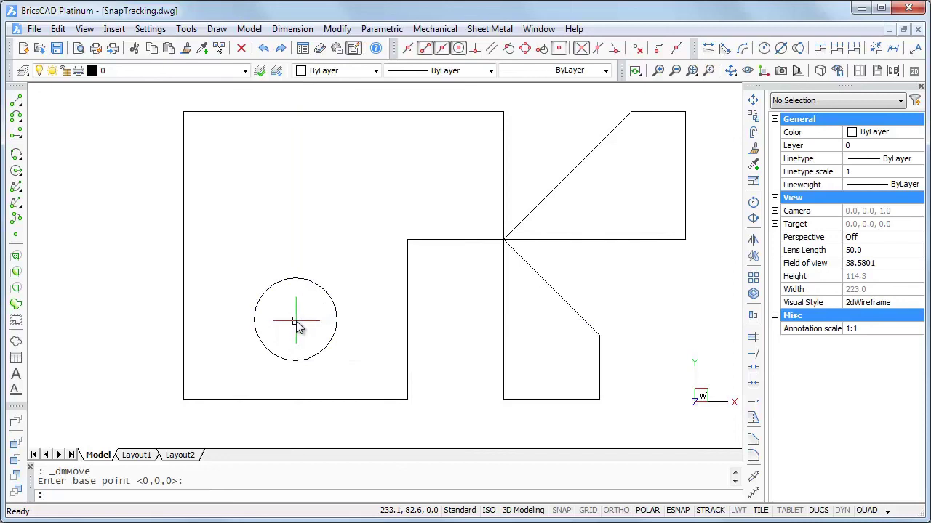
Set the moved circle's radius to 15 and clear the selection.
click(338, 328)
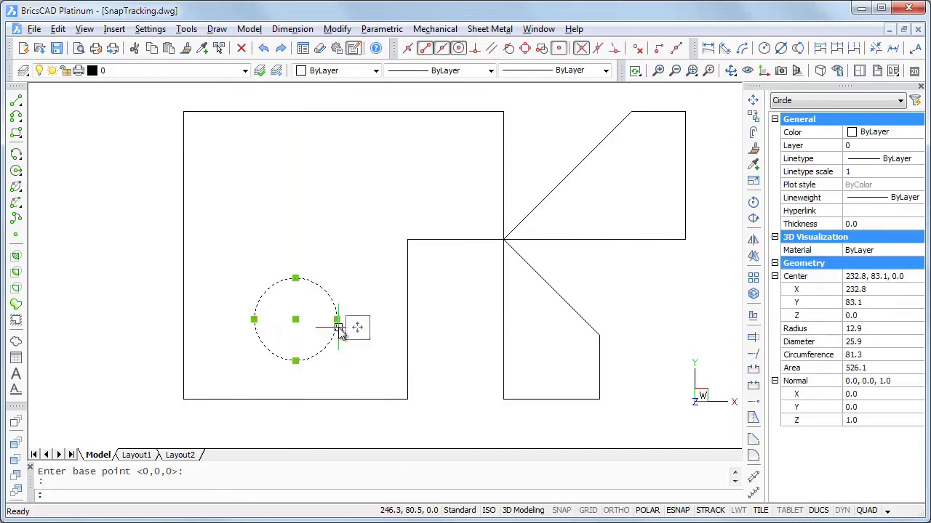
click(870, 330)
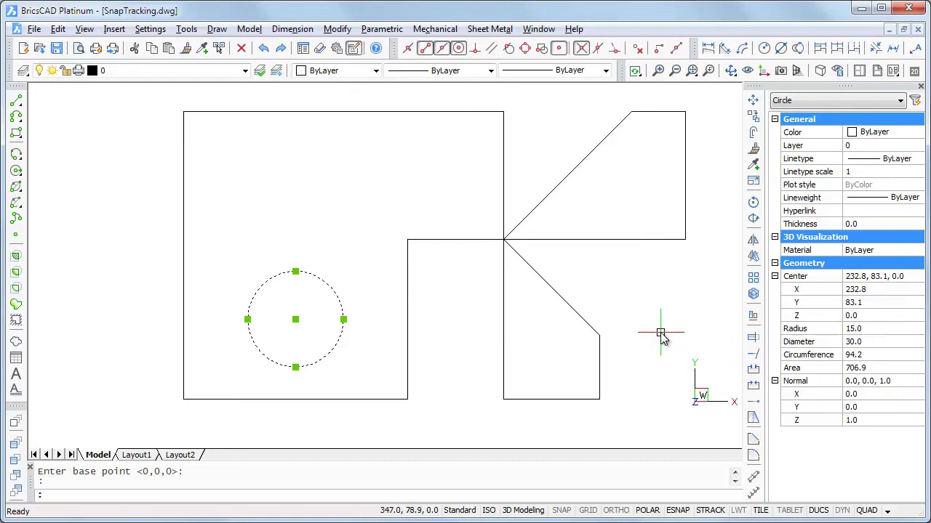
key(Escape)
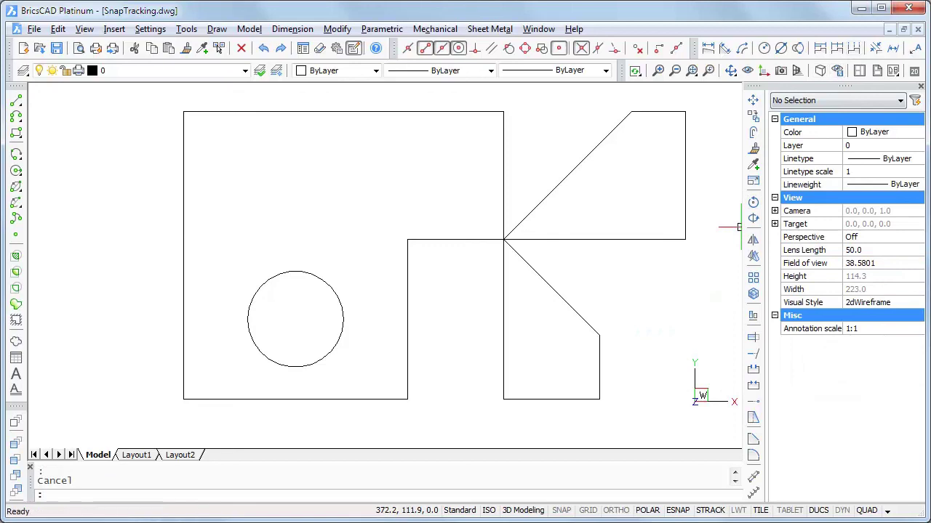
Undo the last view change and set the southeast isometric view of the outline and circle.
key(ctrl+z)
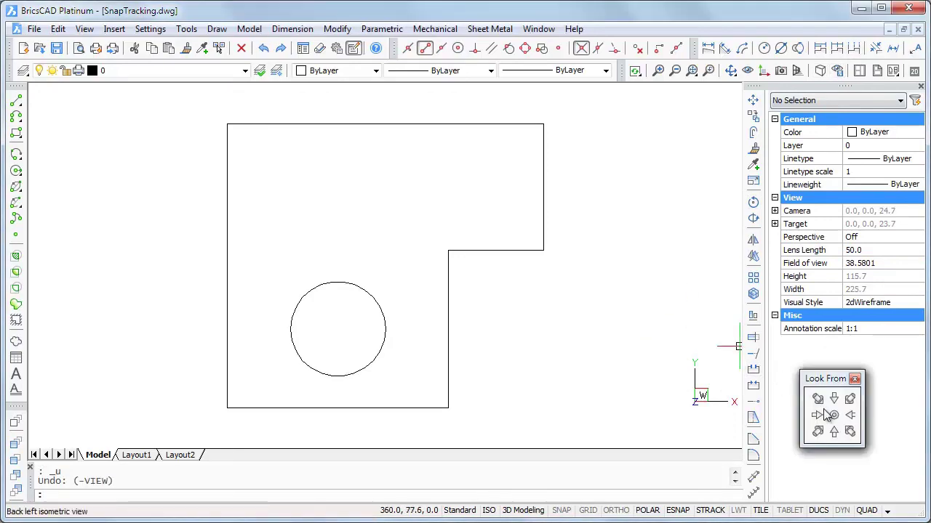
click(849, 433)
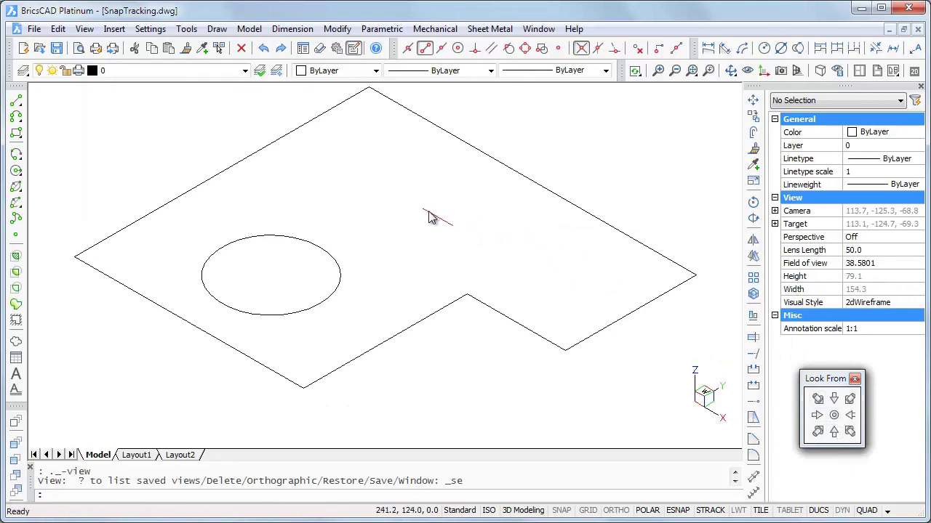
scroll(428, 219, down, 3)
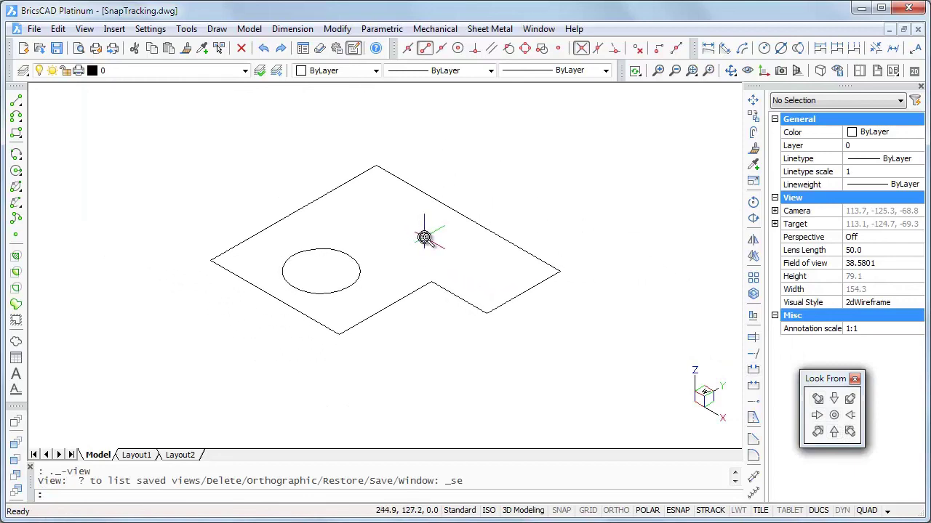
mouse_move(429, 243)
middle_down()
mouse_move(436, 344)
mouse_move(438, 333)
middle_up()
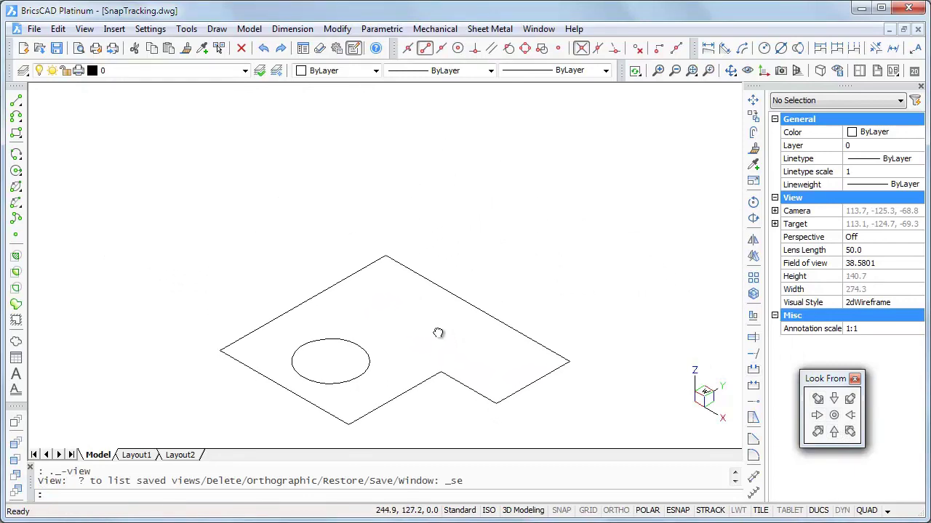
Draw a line from the outline's back corner about 35.5 units up along +Z, parallel to the adjoining left edge, and down to that edge's far corner.
click(18, 102)
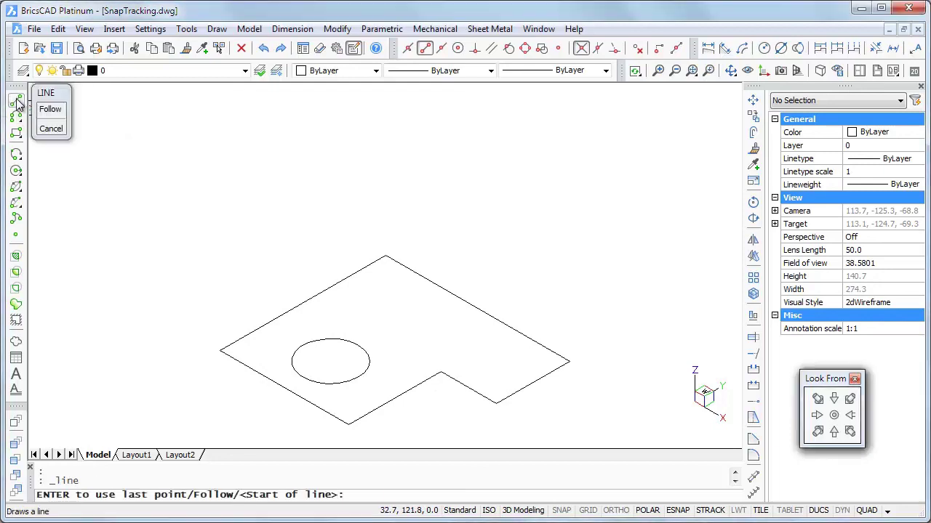
click(384, 252)
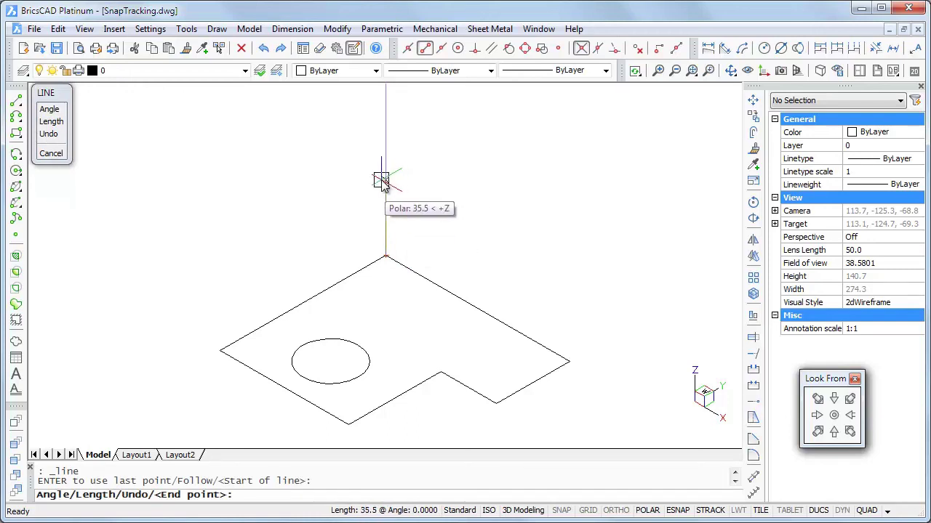
click(380, 178)
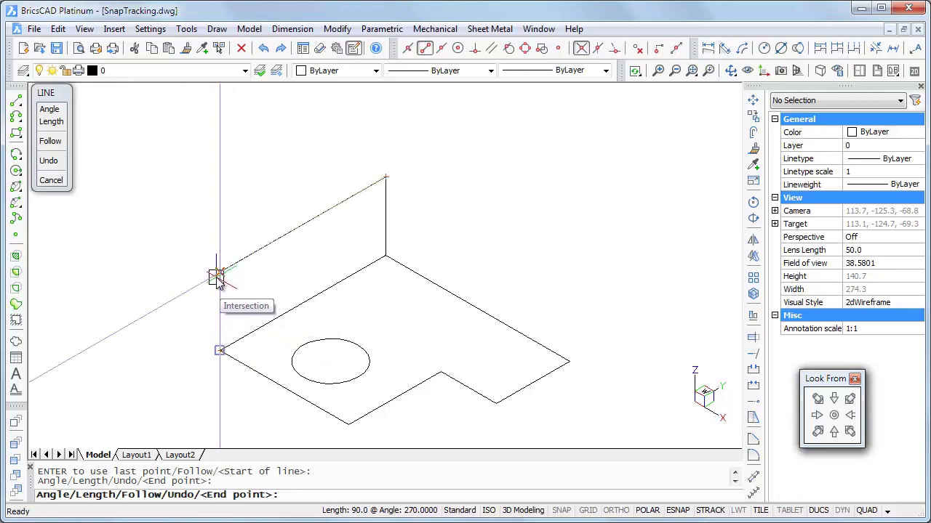
click(217, 277)
click(220, 350)
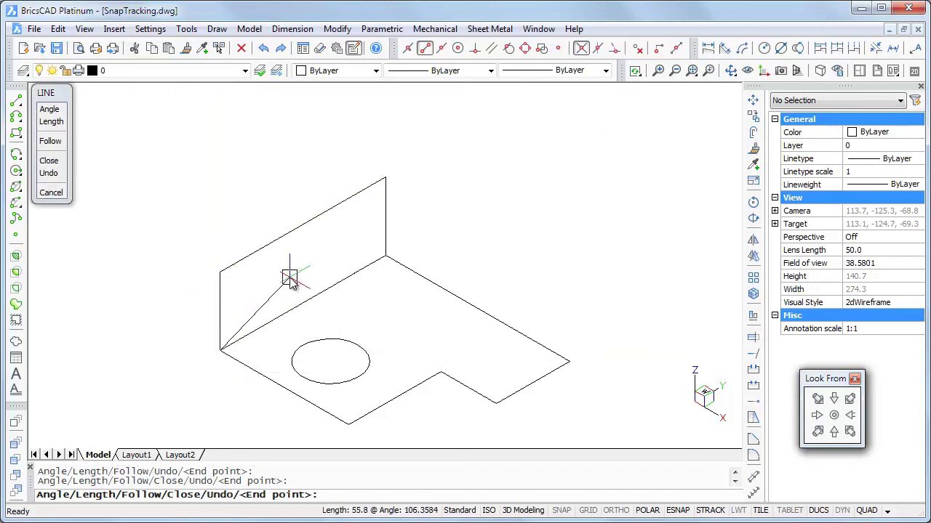
key(Return)
Draw a line from the top of the back vertical line, parallel to the outline's 100-unit edge, and down to that edge's far corner.
key(Return)
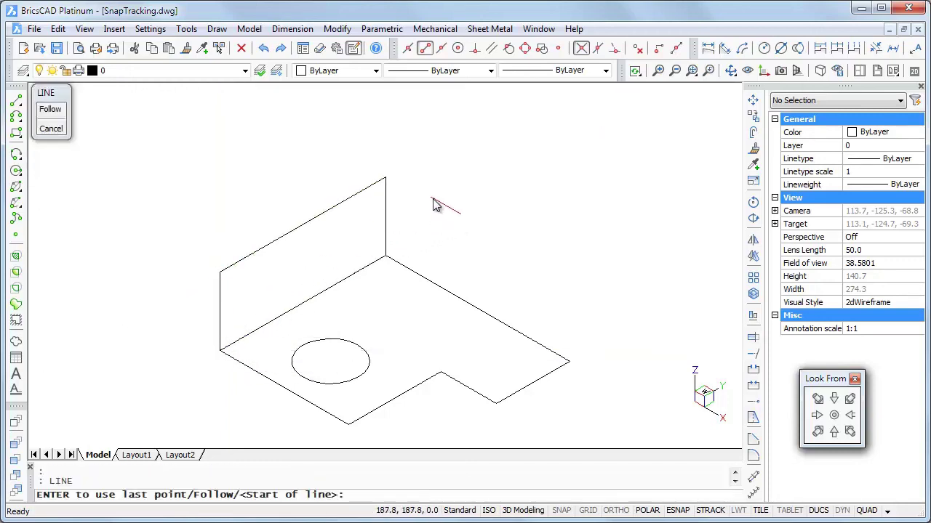
click(386, 179)
mouse_move(570, 362)
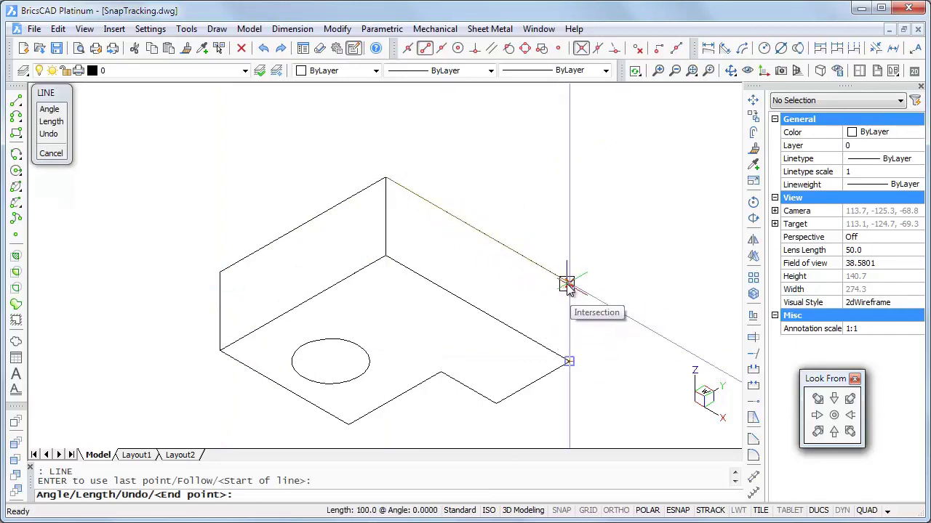
click(569, 284)
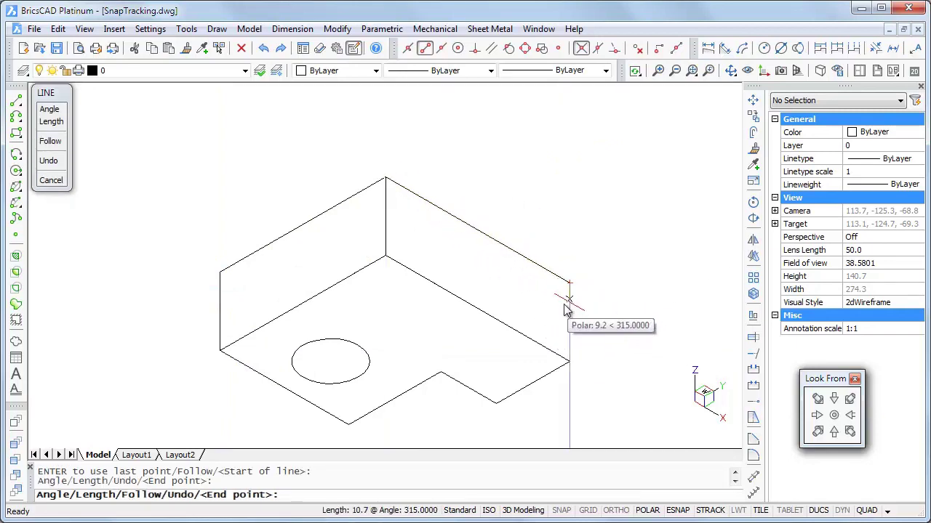
click(569, 361)
key(Return)
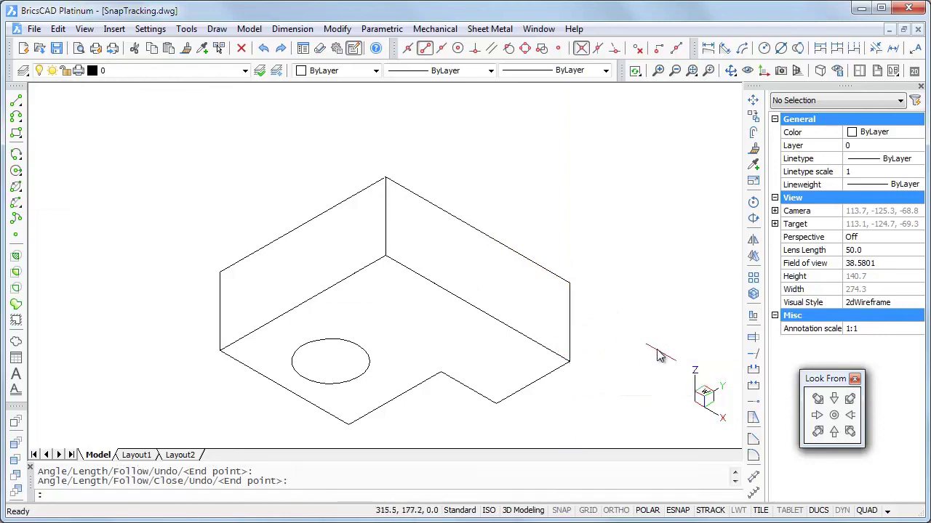
shift+middle_drag(679, 357, 359, 252)
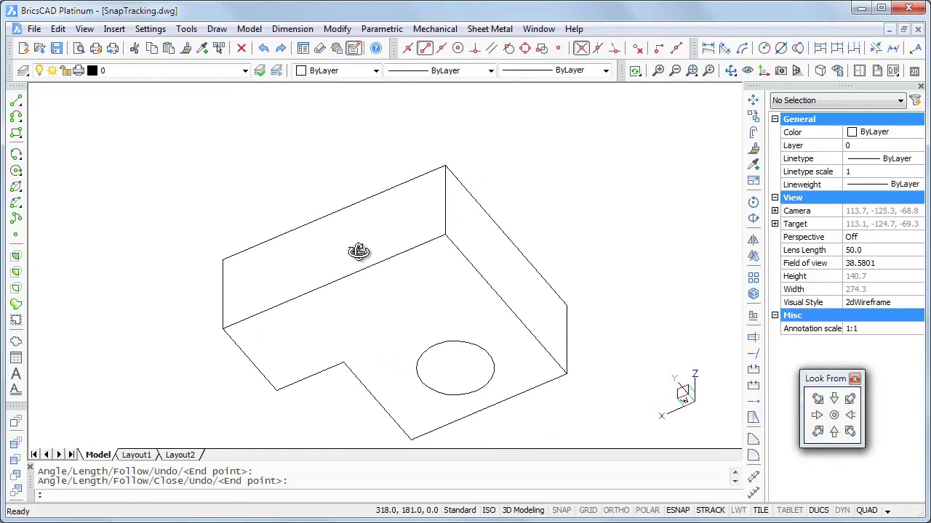